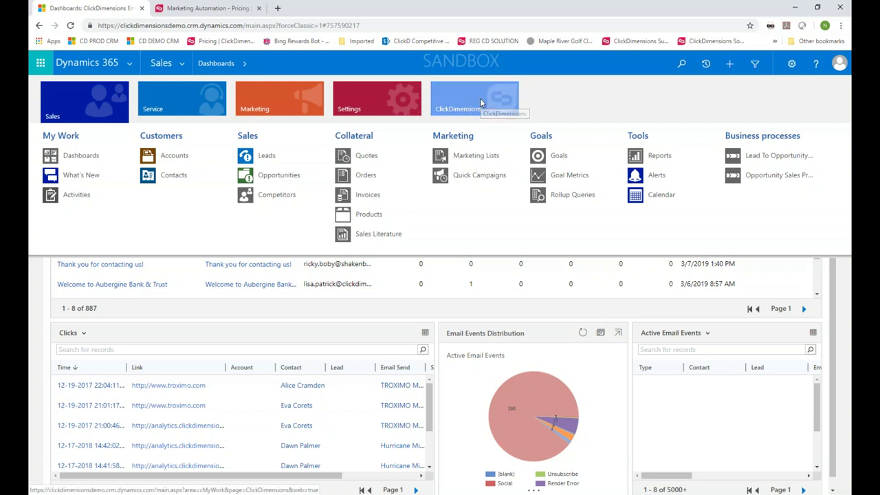
Review the entities available in the ClickDimensions, Marketing and Settings areas, including the ClickDimensions related entities.
click(480, 98)
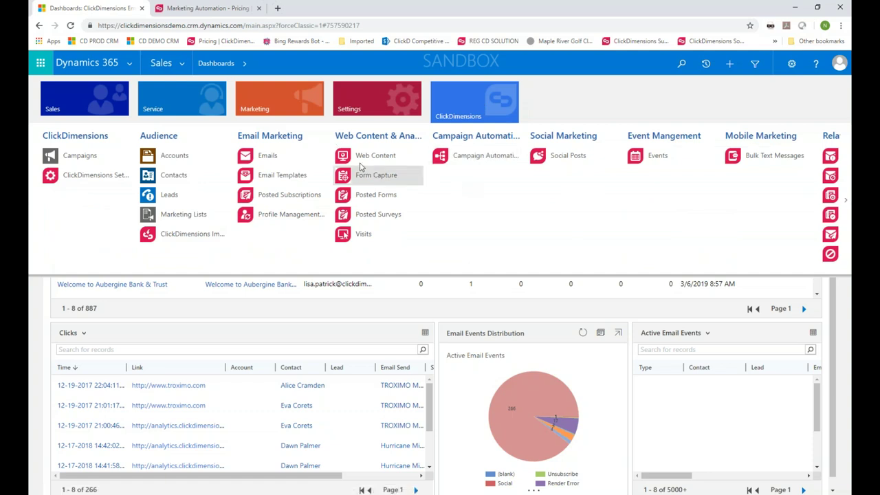
click(277, 101)
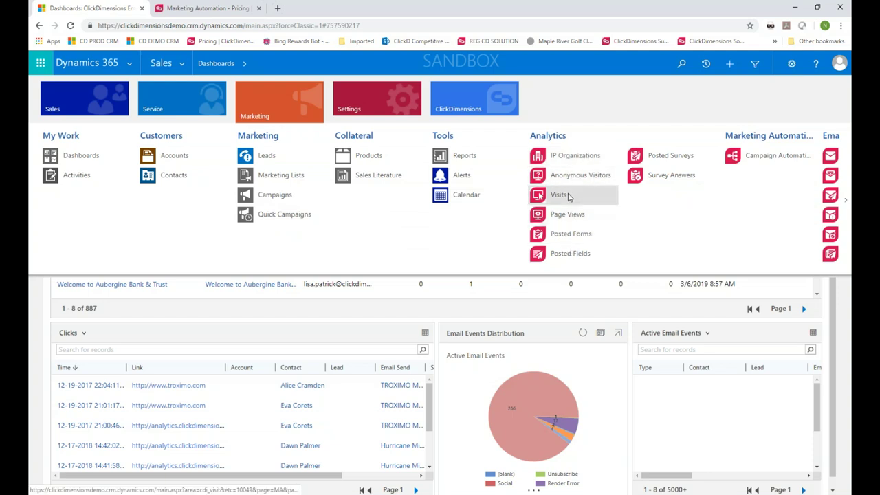
scroll(569, 197, down, 3)
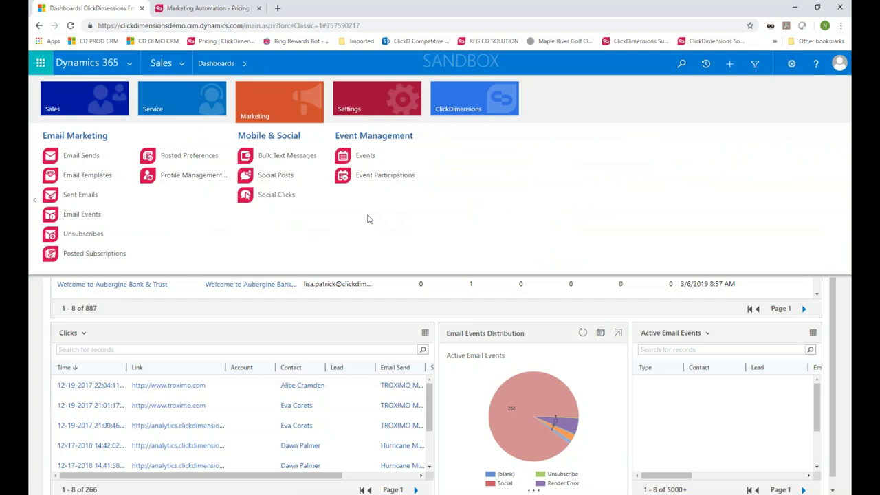
click(375, 107)
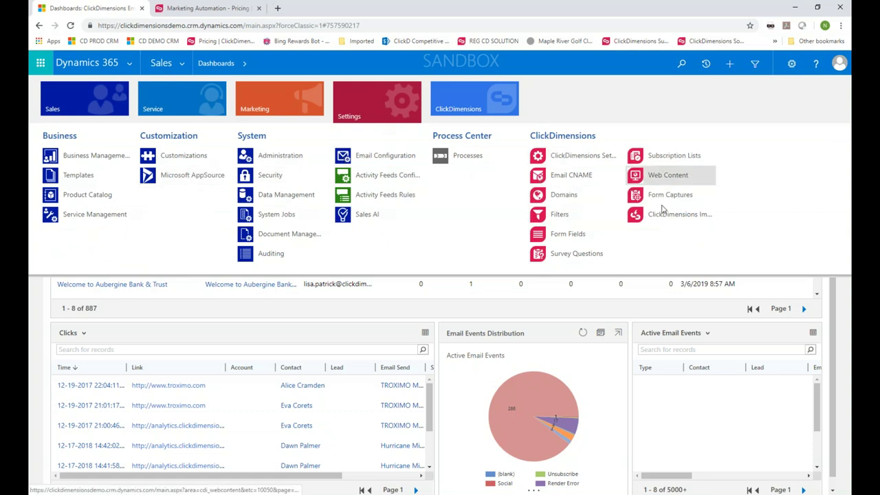
click(473, 101)
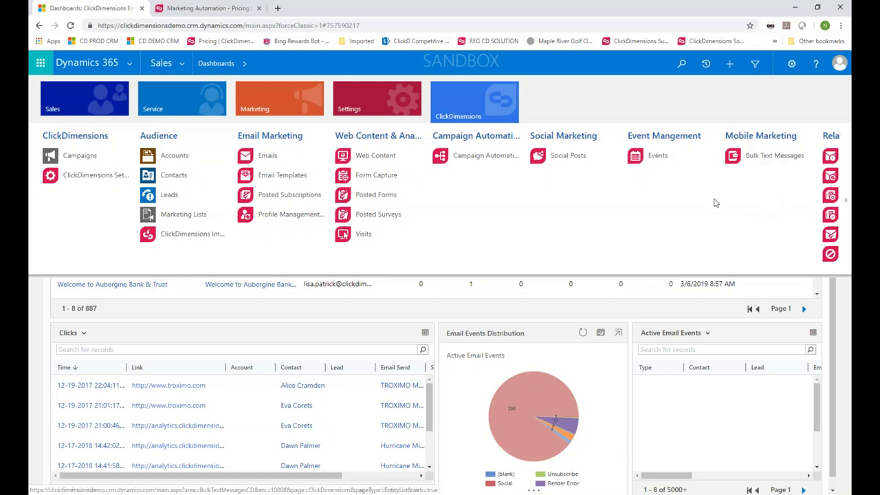
scroll(714, 200, right, 5)
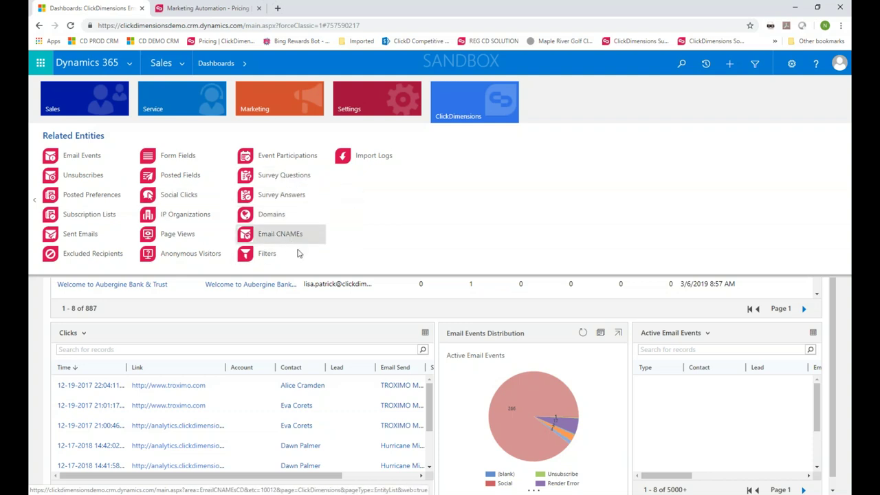
click(299, 387)
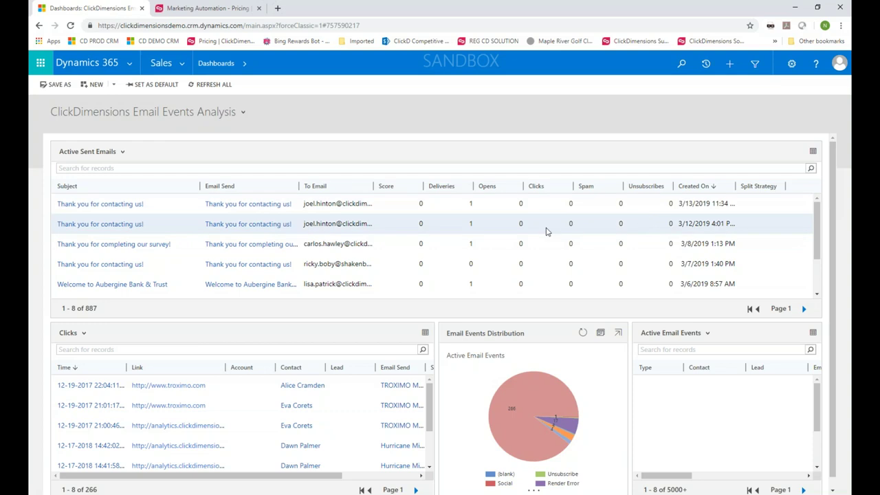
Switch the dashboard to the system dashboard ClickDimensions Analytics Records.
scroll(546, 229, down, 1)
scroll(545, 229, up, 1)
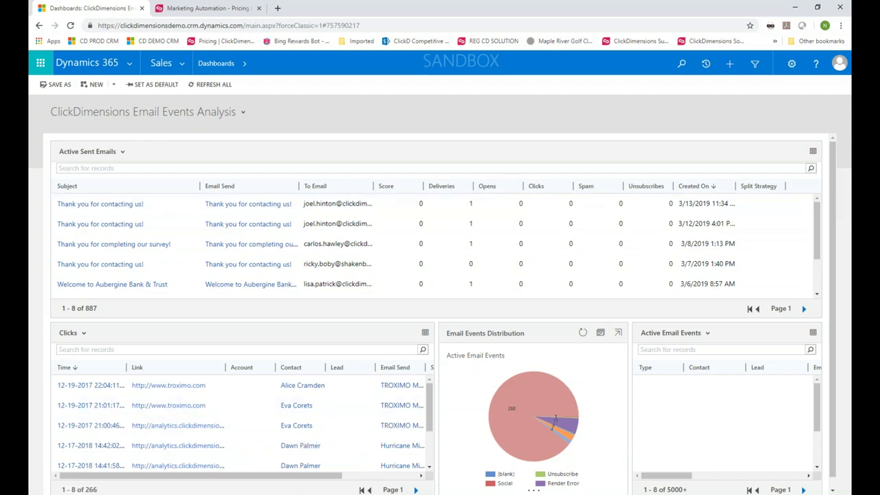
click(242, 112)
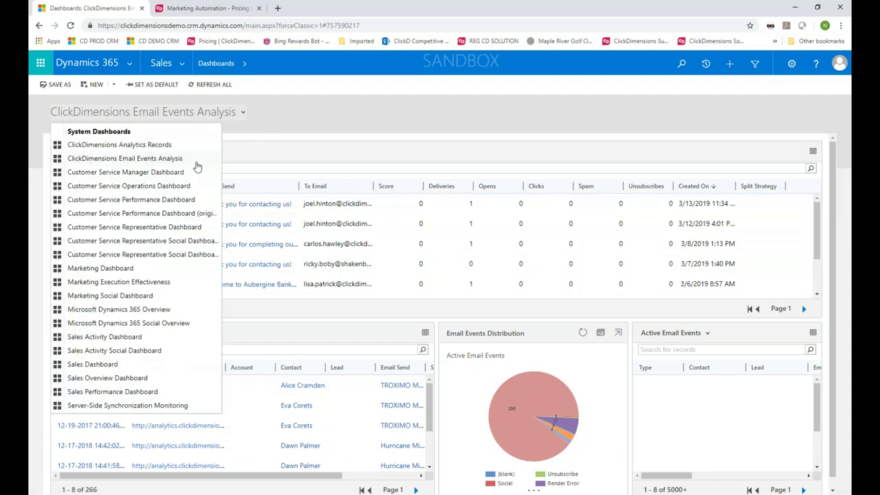
click(145, 145)
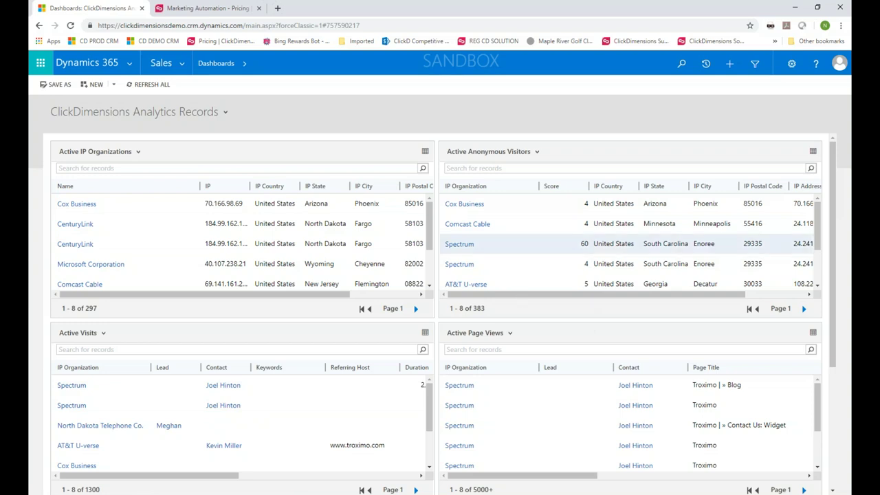
Open the list of email templates from the ClickDimensions area.
click(184, 66)
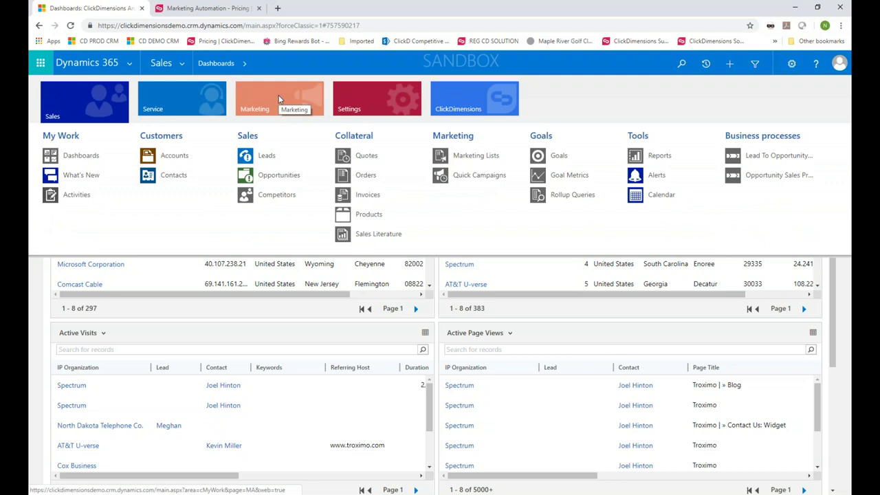
click(454, 97)
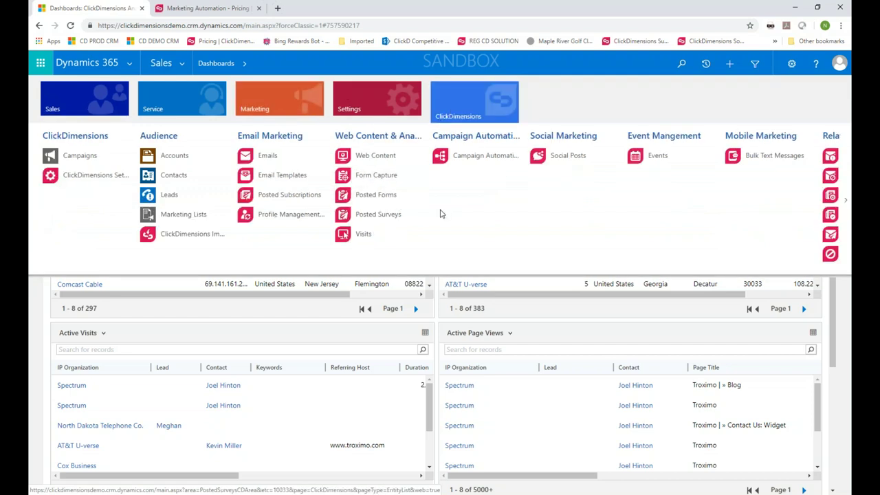
click(285, 180)
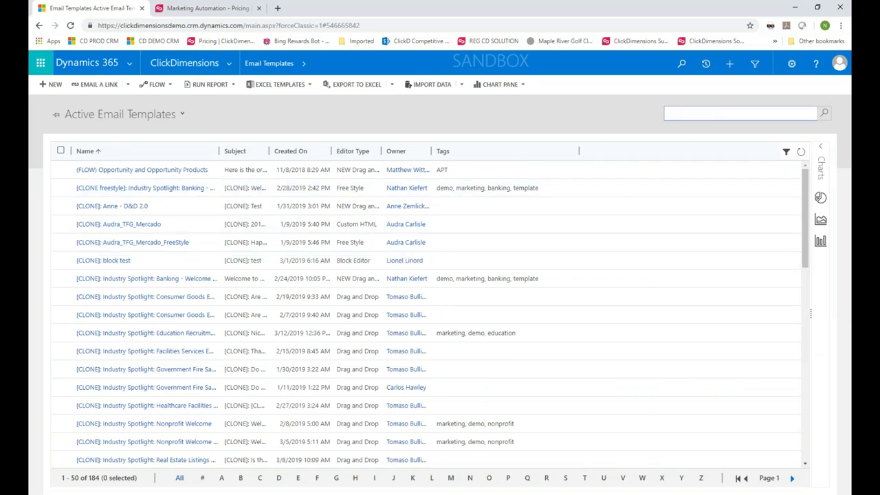
Open the recently used template "[CLONE]: Industry Spotlight: Banking - Welcome Message" and view its editor type options.
click(706, 65)
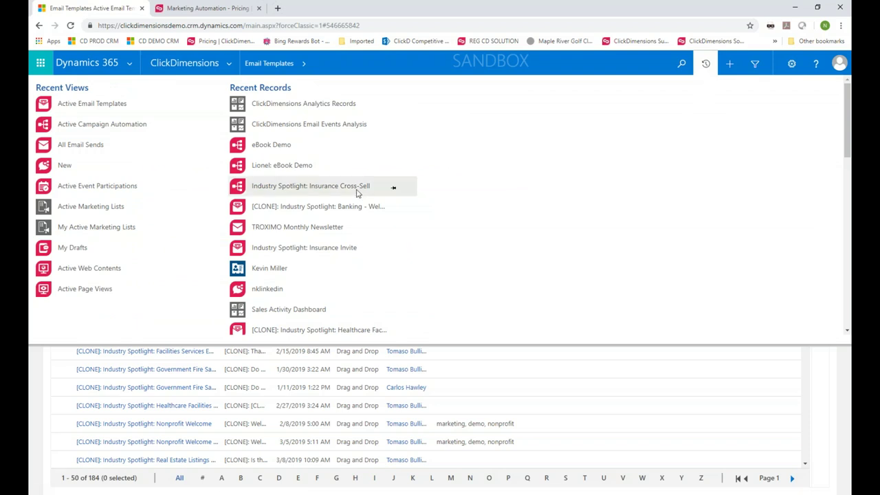
click(350, 209)
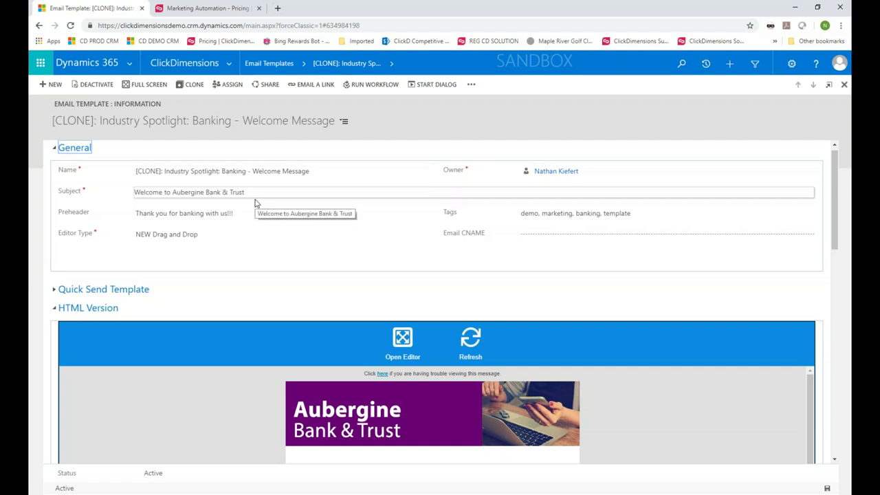
click(216, 240)
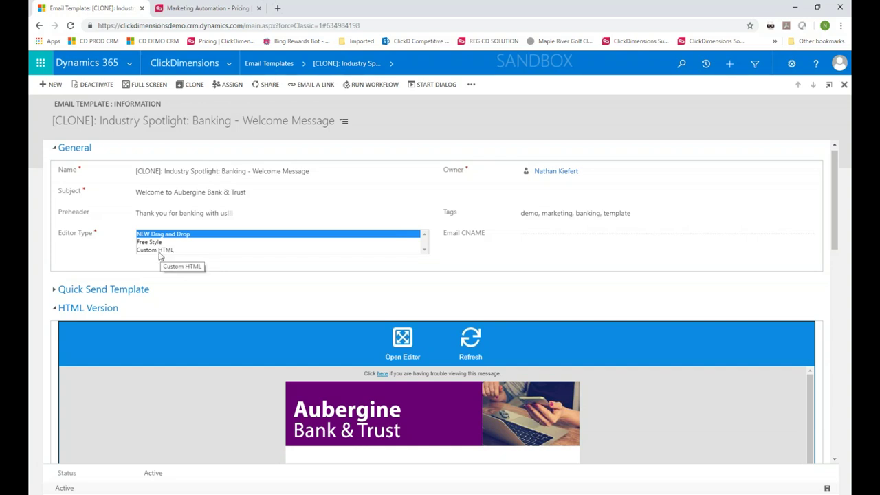
click(165, 261)
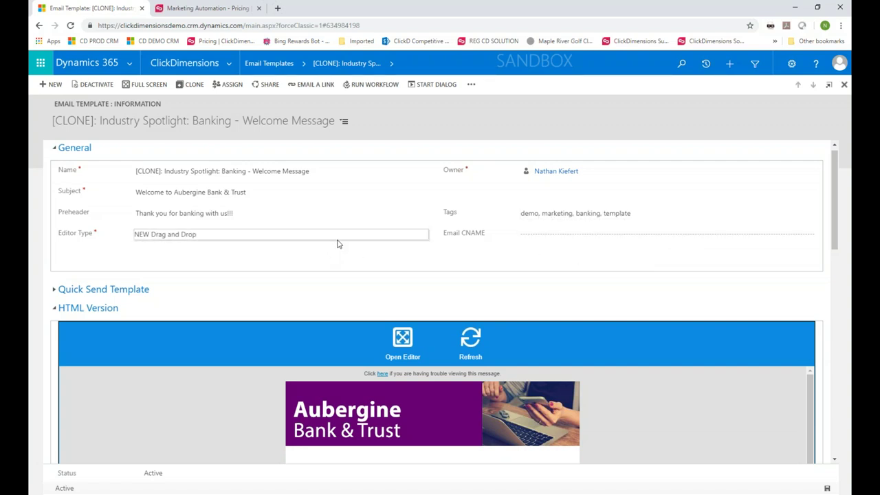
Expand the Quick Send Template section and set Quick Send Template to Yes.
click(55, 290)
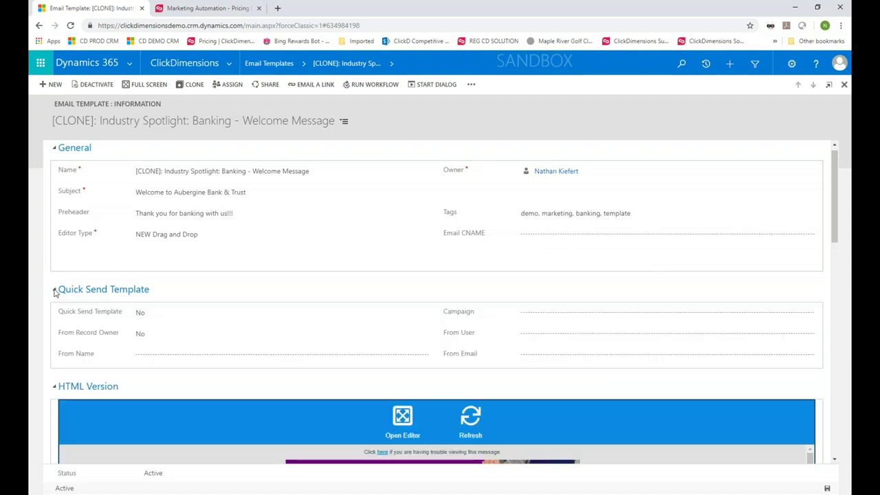
scroll(268, 312, down, 1)
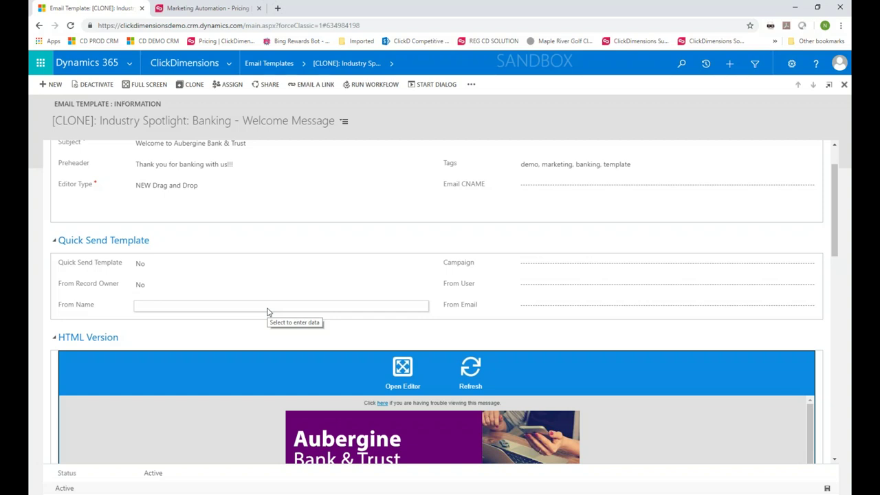
click(179, 269)
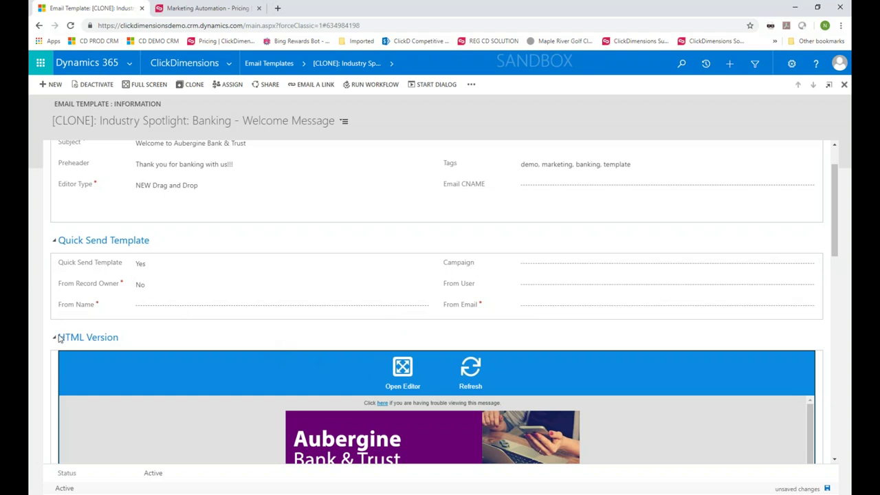
Examine the template's HTML and text versions, related email sends, and the expanded Notes and Admin sections.
scroll(55, 326, down, 3)
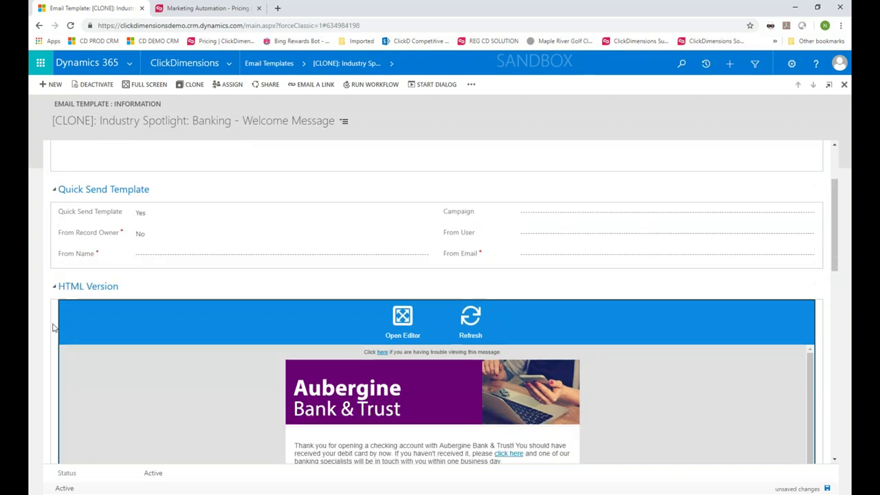
scroll(55, 327, down, 1)
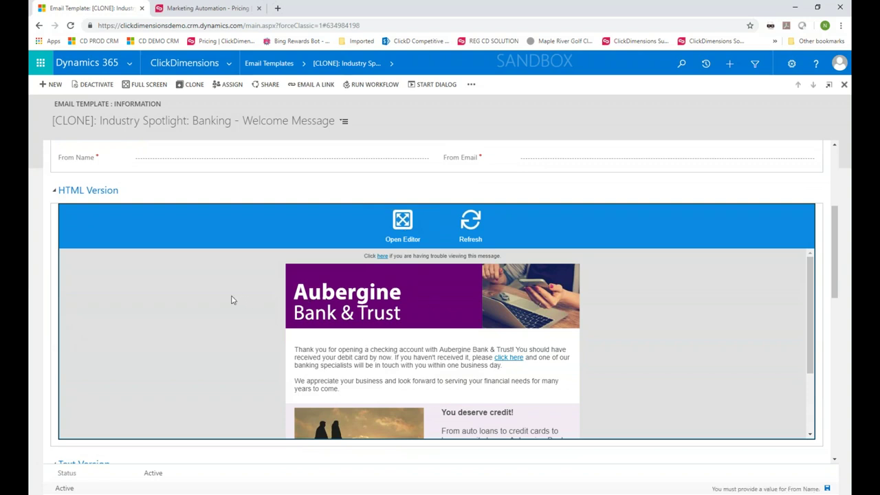
scroll(231, 300, down, 3)
scroll(231, 299, up, 3)
scroll(44, 346, down, 3)
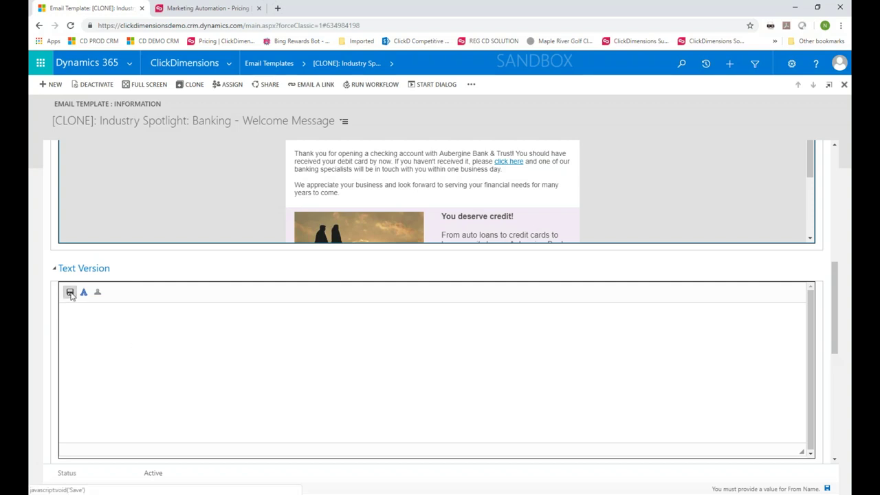
scroll(215, 324, up, 2)
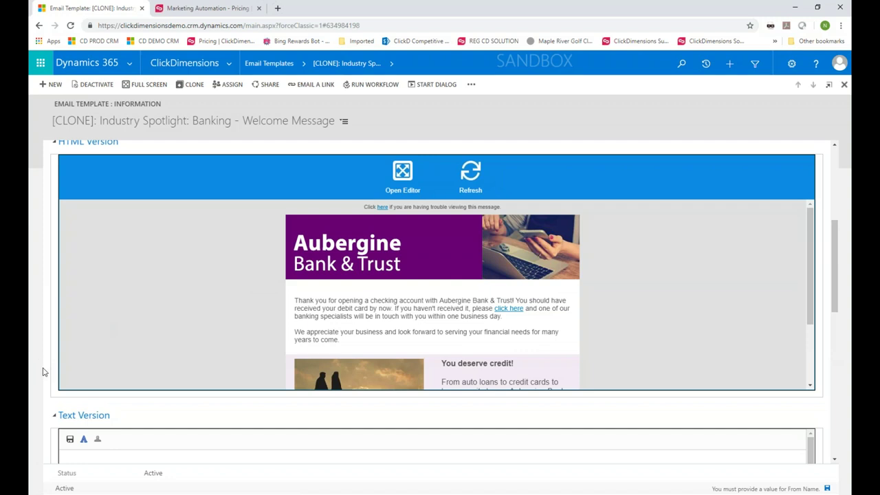
scroll(60, 398, down, 10)
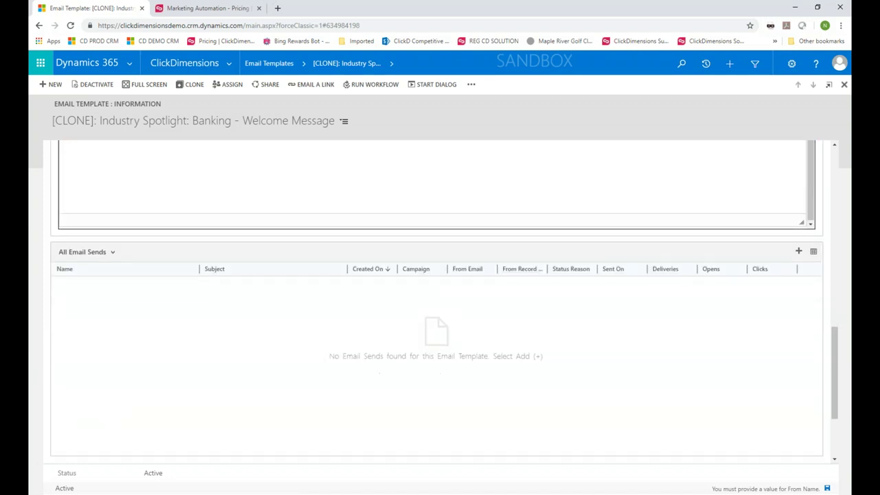
click(59, 348)
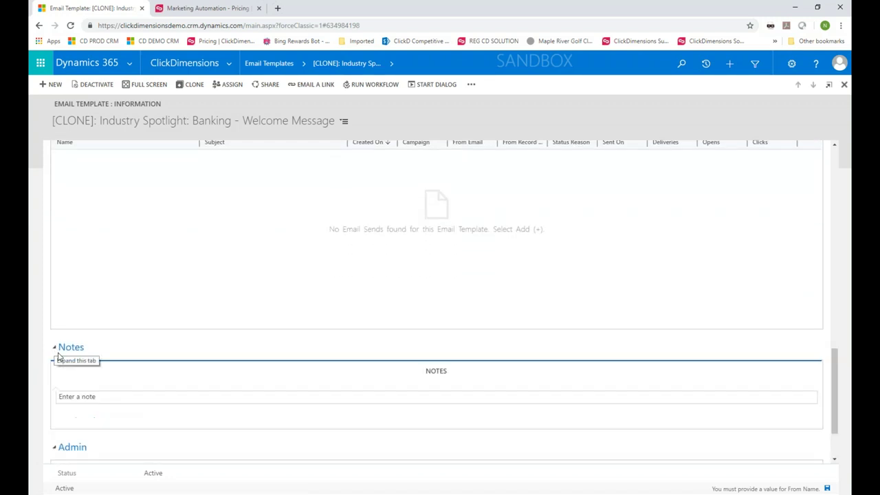
click(167, 397)
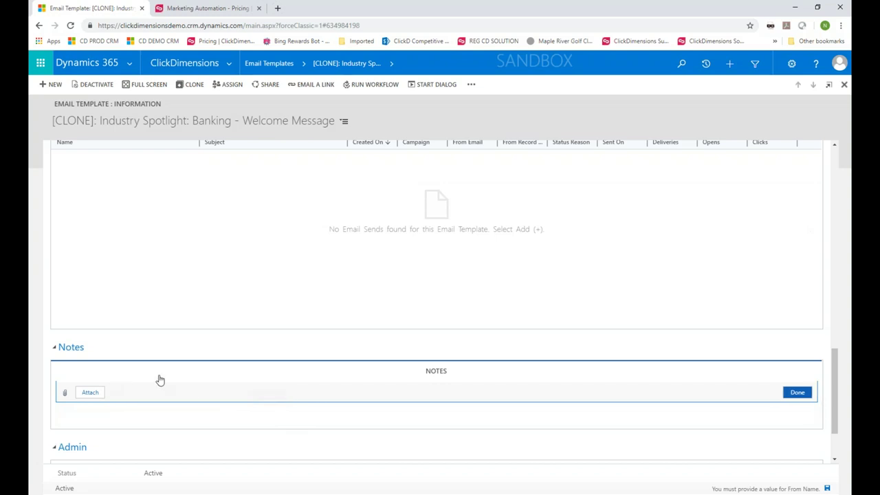
click(65, 448)
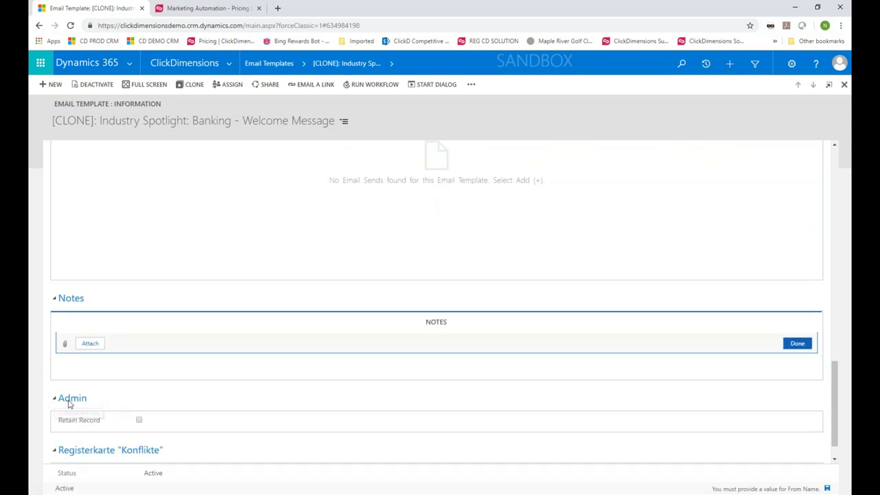
scroll(62, 432, up, 10)
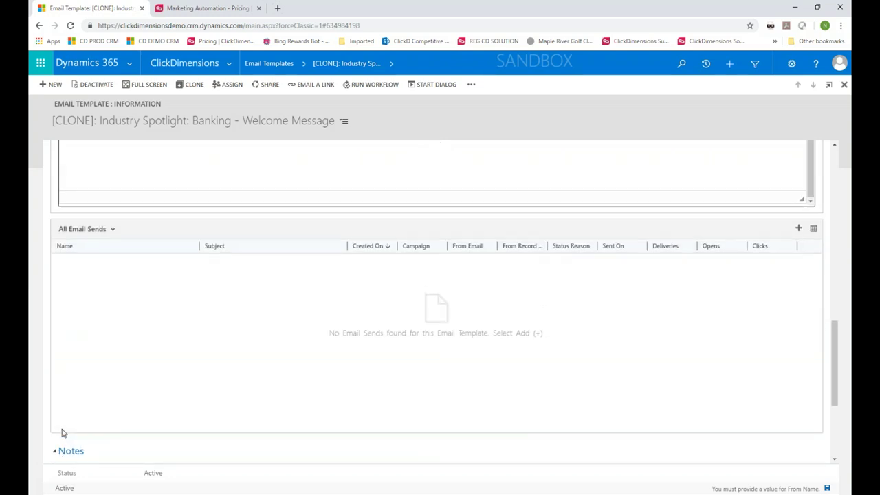
scroll(62, 433, up, 2)
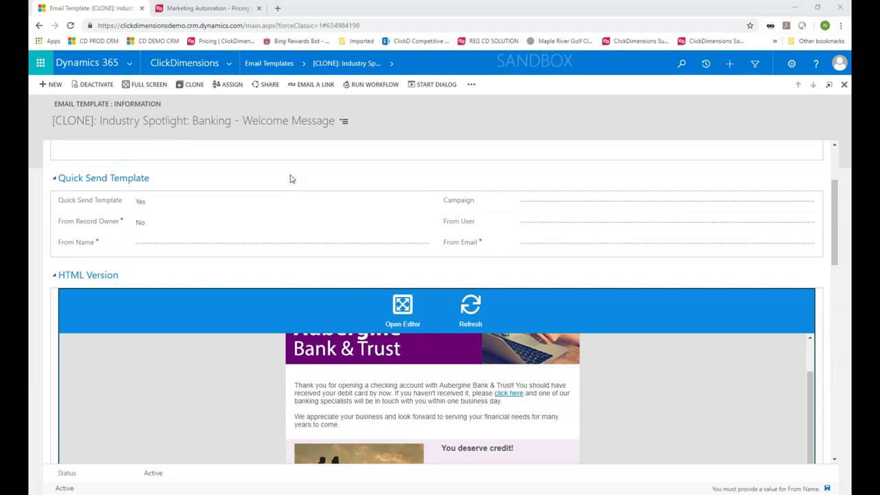
Open the banking welcome template in the NEW Drag and Drop editor and maximize the editor window.
click(194, 87)
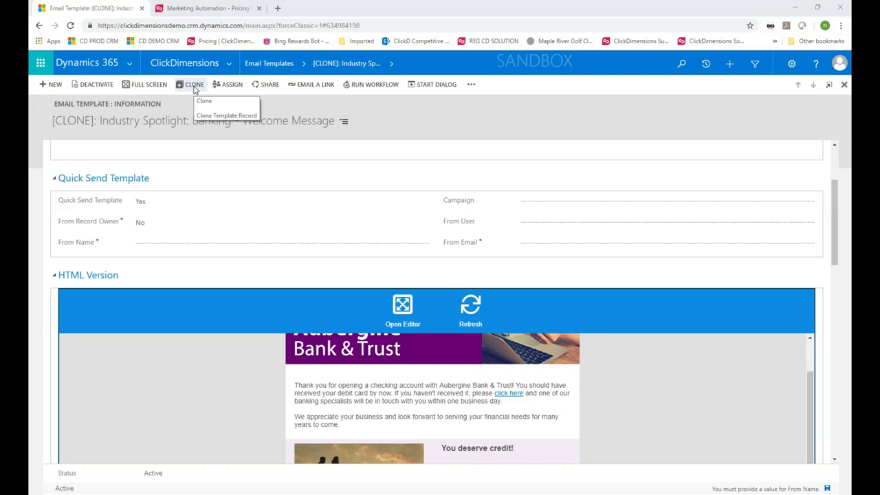
click(201, 101)
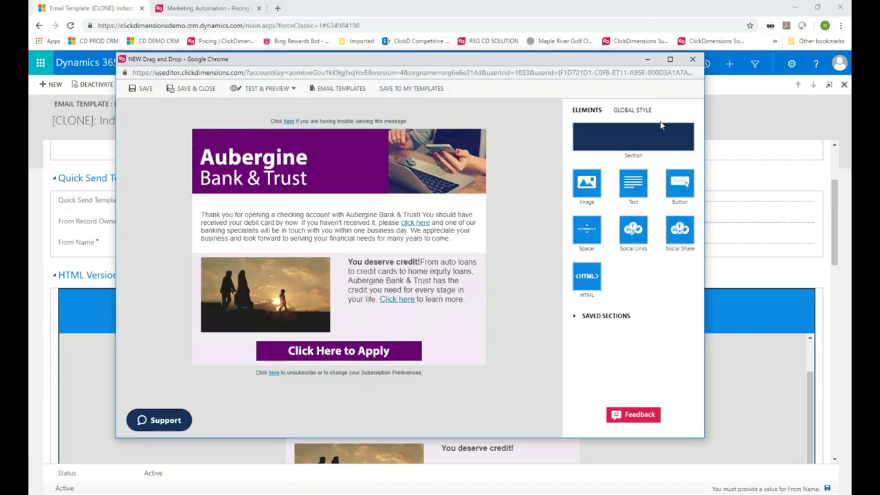
click(669, 59)
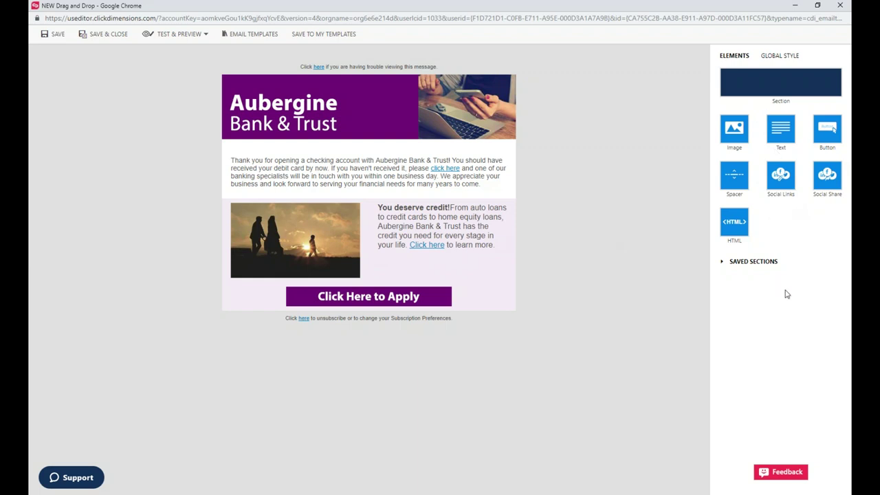
Examine the email's global style settings for background, section width, borders and typography.
click(779, 56)
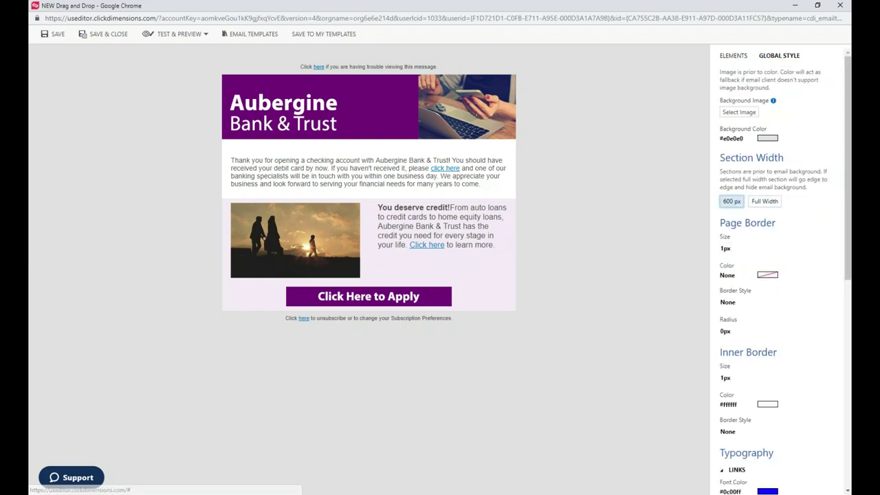
scroll(770, 291, down, 2)
scroll(768, 291, up, 2)
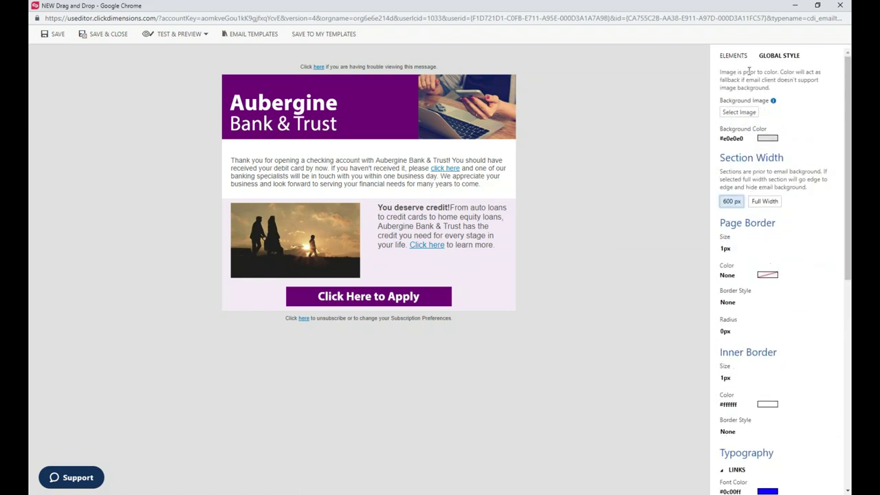
Add a Social Links block below the Click Here to Apply button and a Social Share block directly under the header image.
click(735, 56)
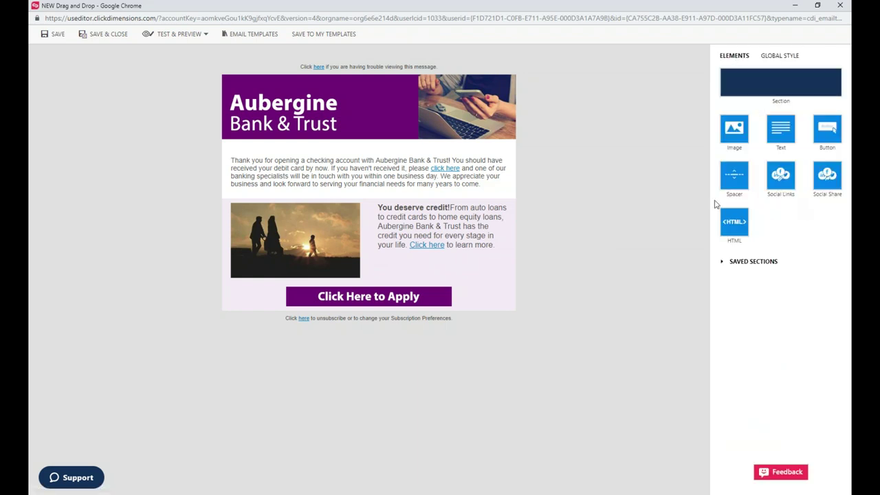
drag(781, 175, 369, 323)
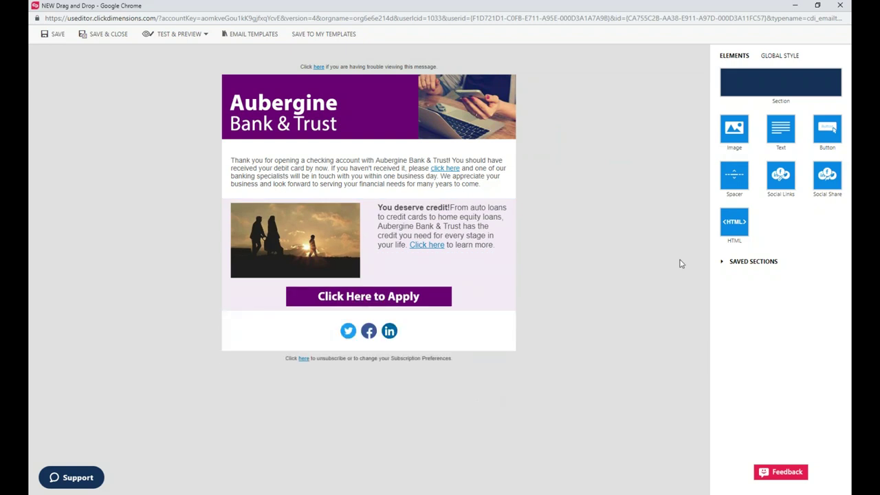
drag(831, 175, 399, 145)
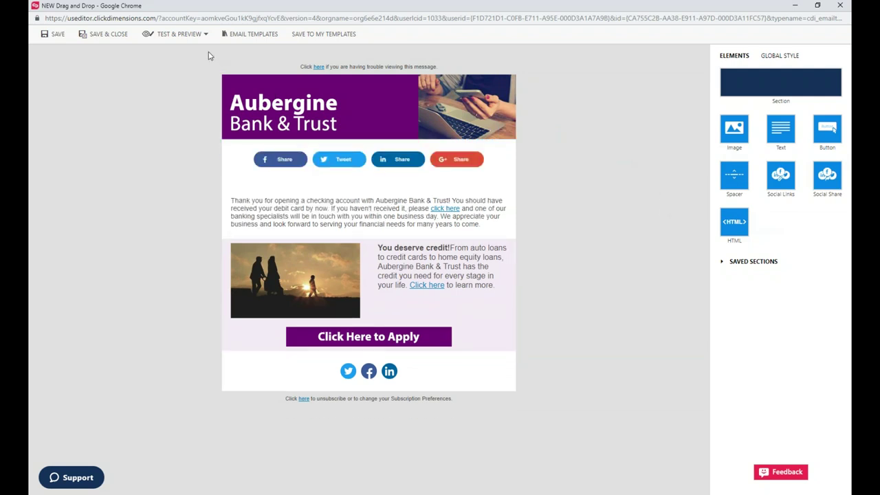
Browse the email template gallery's Basic Layouts, Featured Templates and My Templates, then close it without choosing one.
click(254, 36)
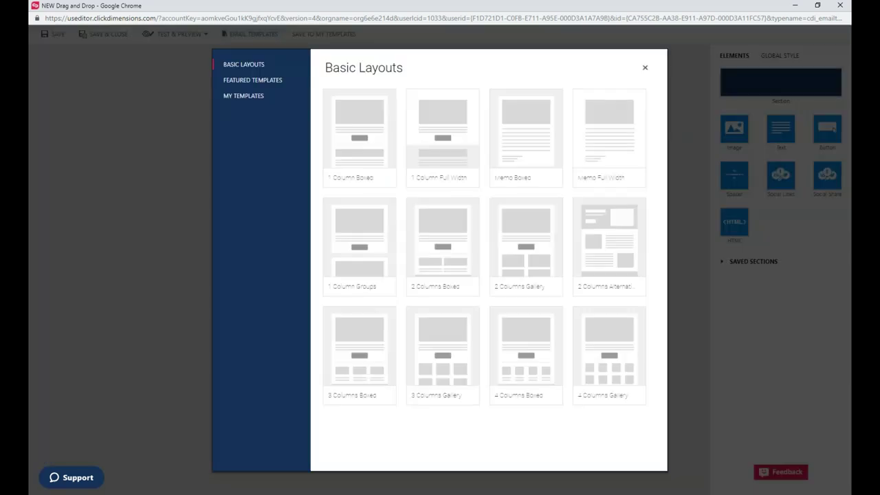
mouse_move(379, 161)
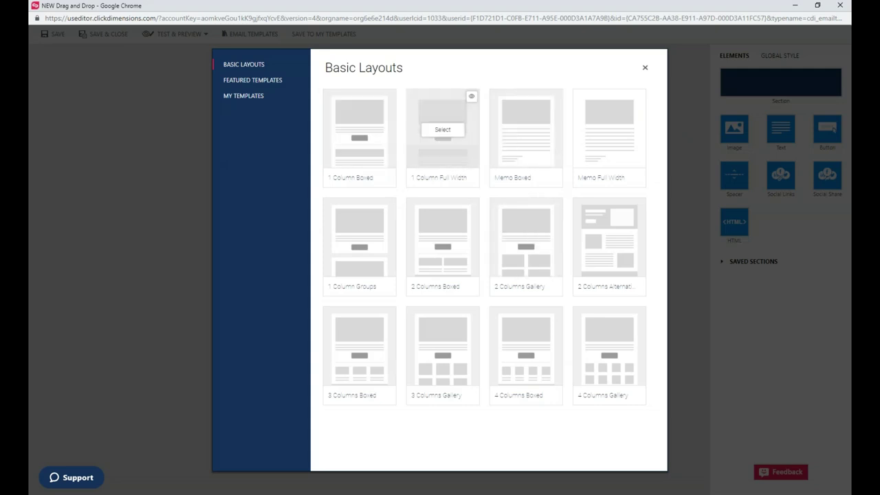
mouse_move(434, 139)
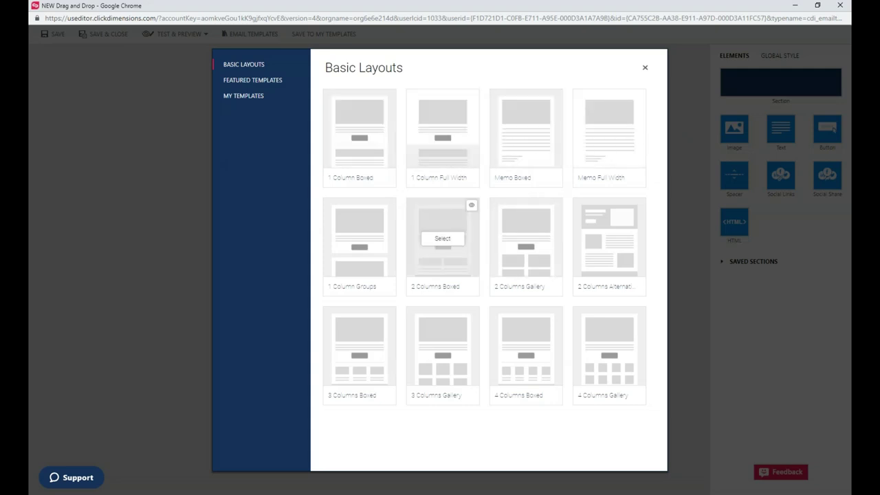
click(248, 84)
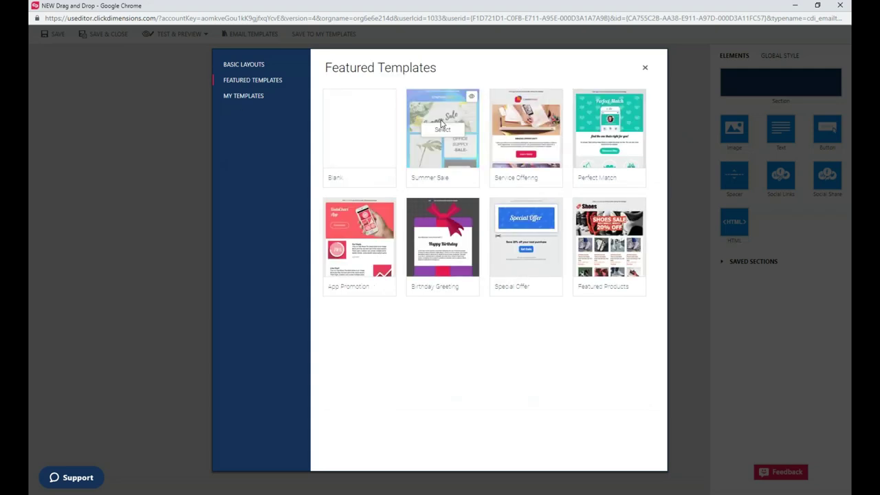
mouse_move(591, 162)
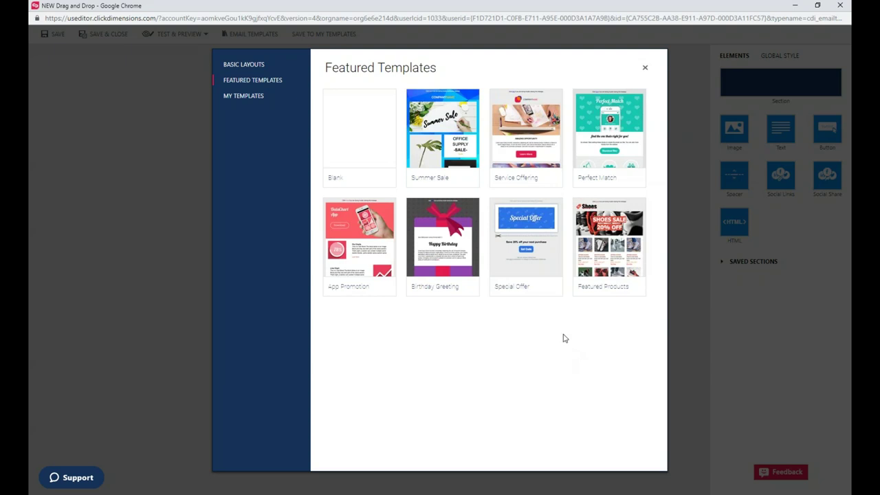
click(253, 100)
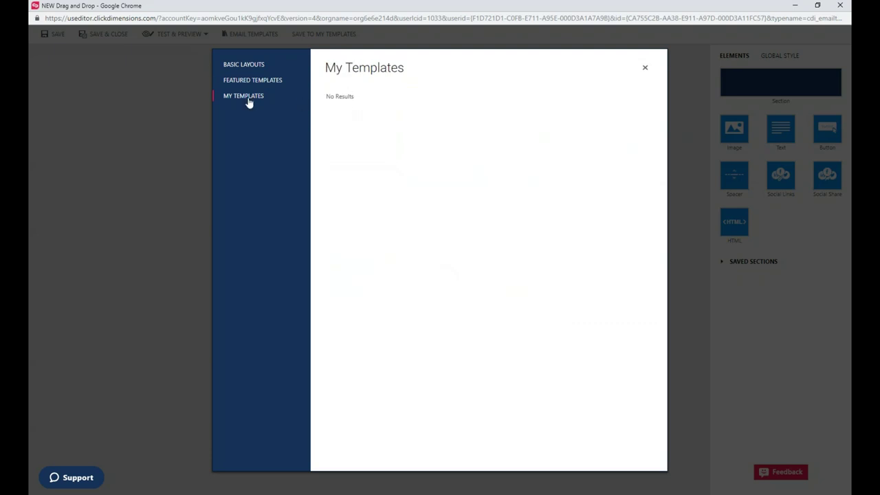
click(644, 67)
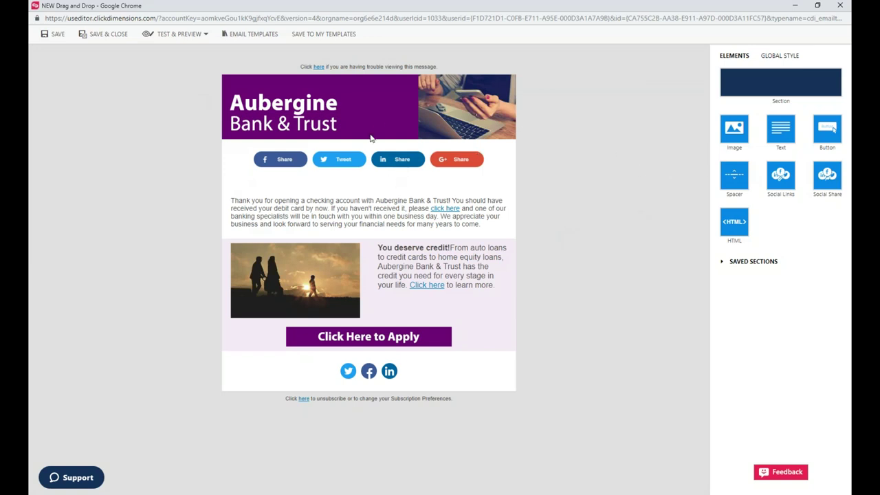
Add a "Hello" greeting line above the thank-you paragraph, followed by a Contact personalization using the Full Name field.
click(370, 195)
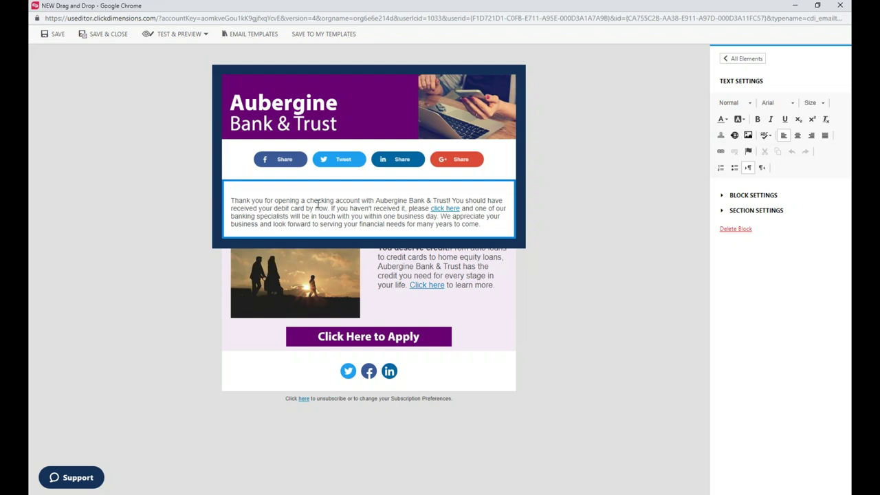
text(Hello)
click(721, 137)
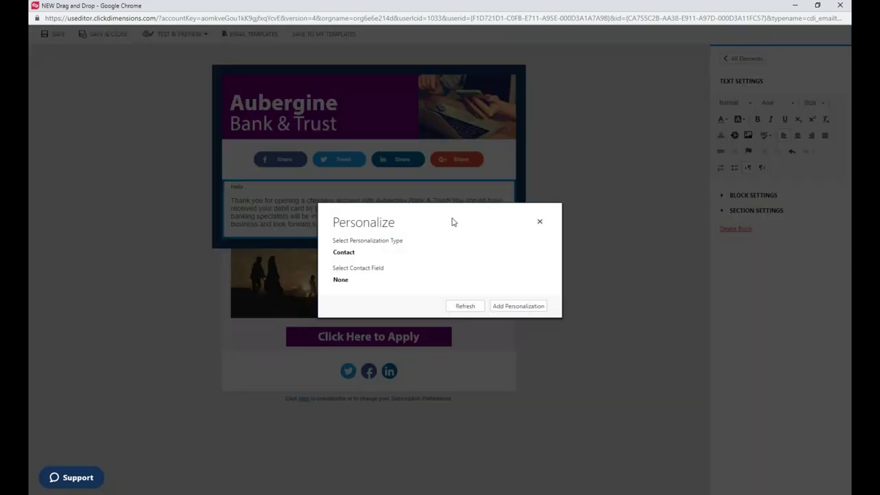
click(382, 253)
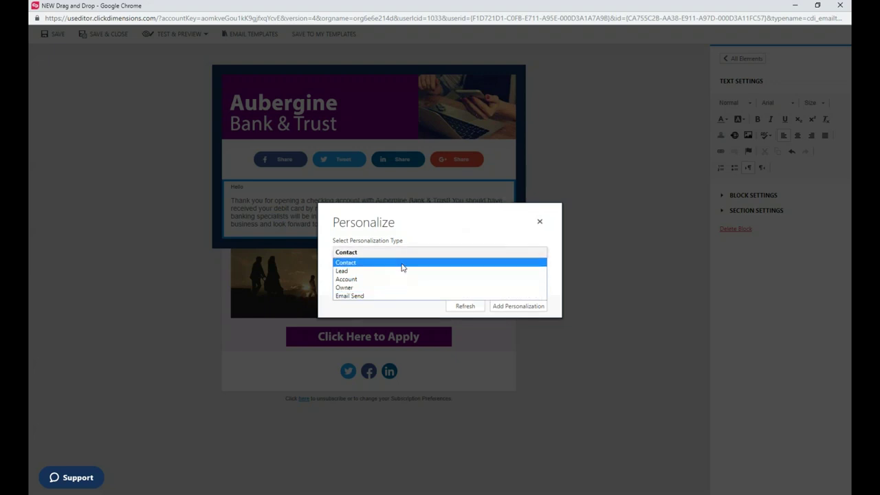
click(395, 264)
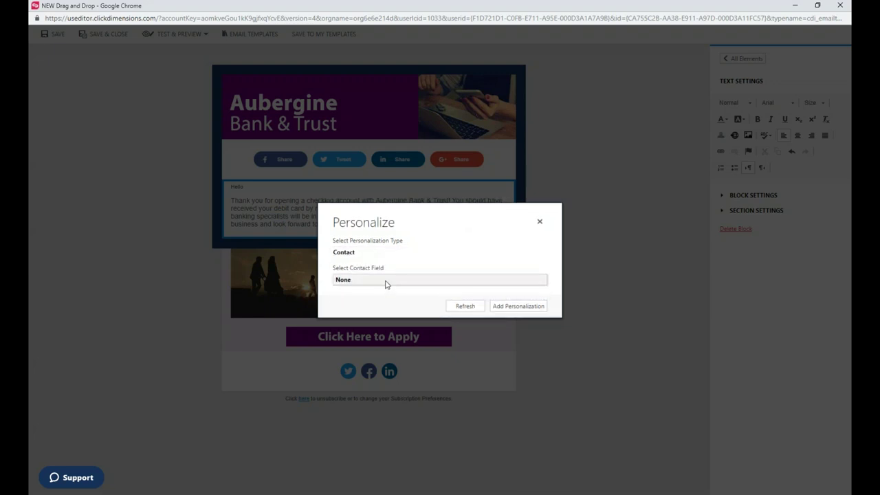
click(386, 282)
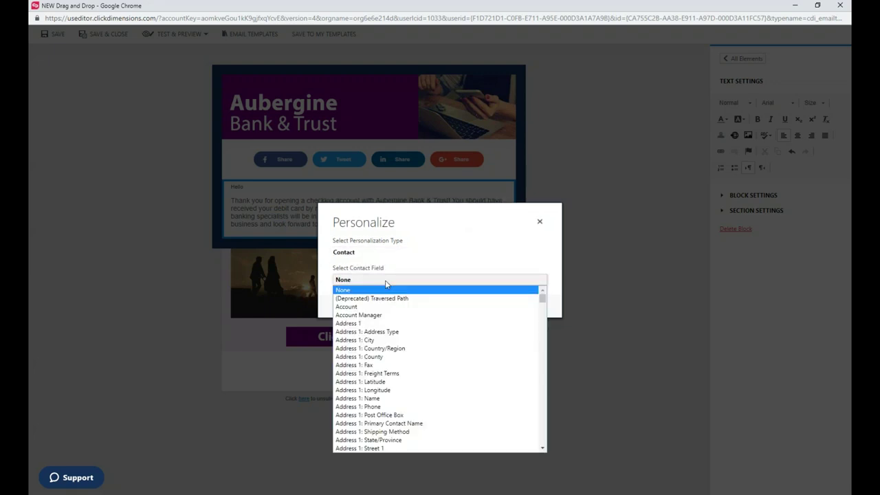
key(f)
scroll(429, 353, down, 5)
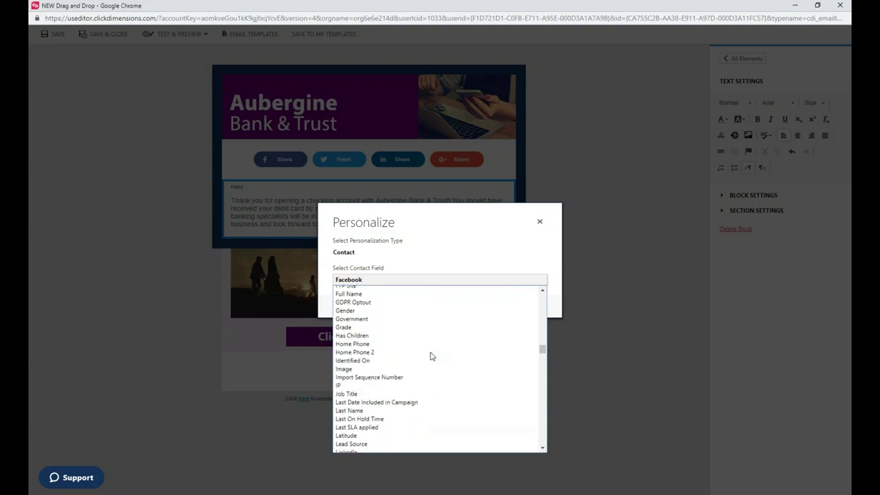
scroll(429, 354, up, 4)
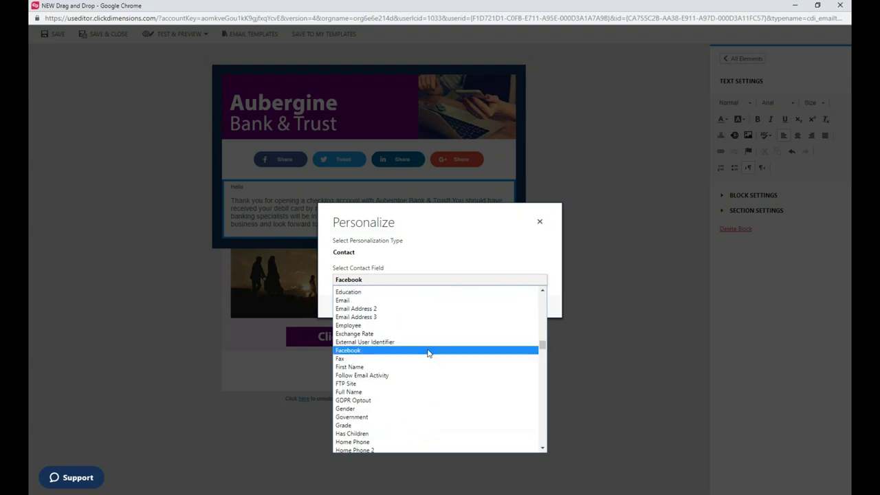
click(393, 398)
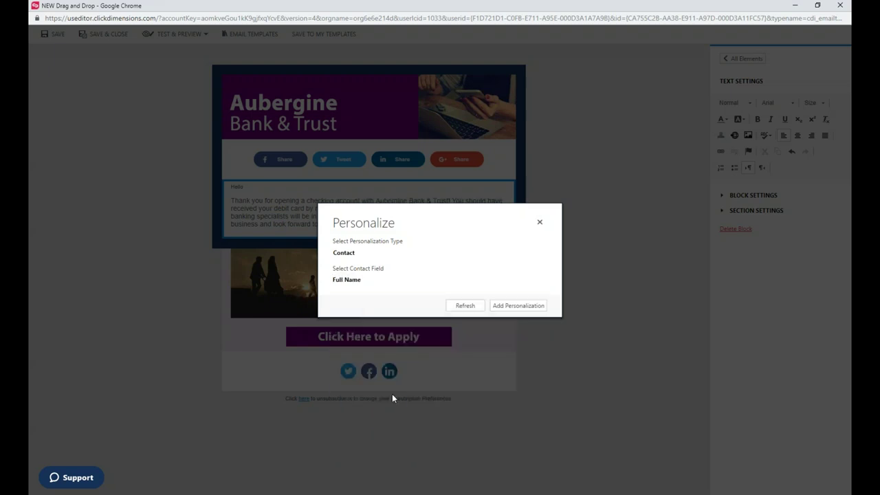
click(512, 307)
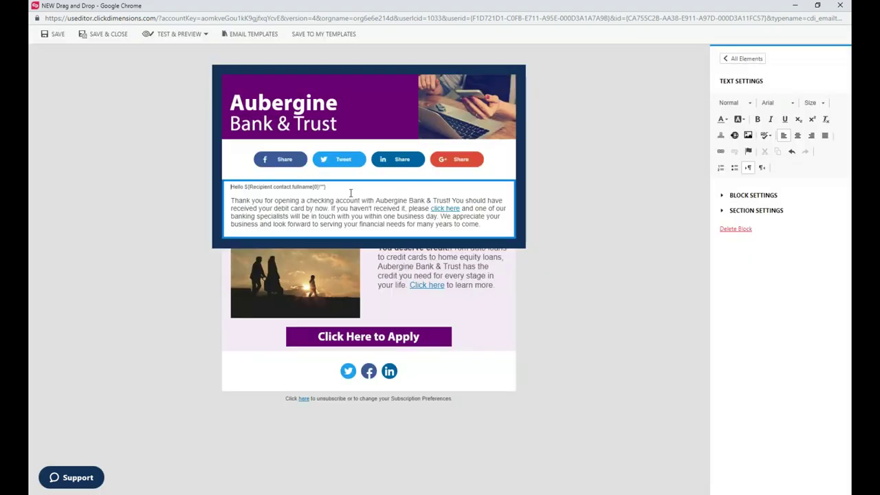
Highlight the full-name personalization code in the greeting to examine it, then deselect it and leave the text block.
key(shift+Left)
key(shift+Left)
key(shift+Left)
key(shift+Left)
key(shift+Left)
key(shift+Left)
key(shift+Left)
key(shift+Left)
key(shift+Left)
key(shift+Left)
key(shift+Left)
key(shift+Left)
key(shift+Left)
key(shift+Left)
key(shift+Left)
key(shift+Left)
key(shift+Left)
key(shift+Left)
key(shift+Left)
key(shift+Left)
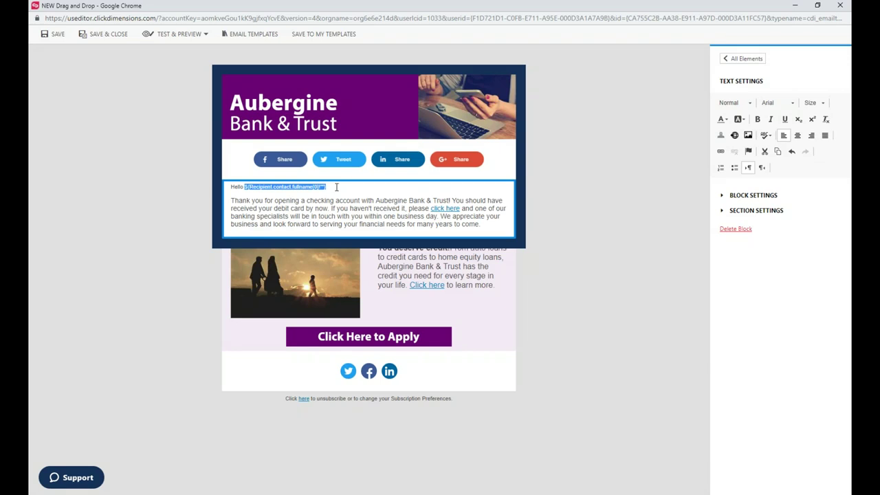
click(336, 187)
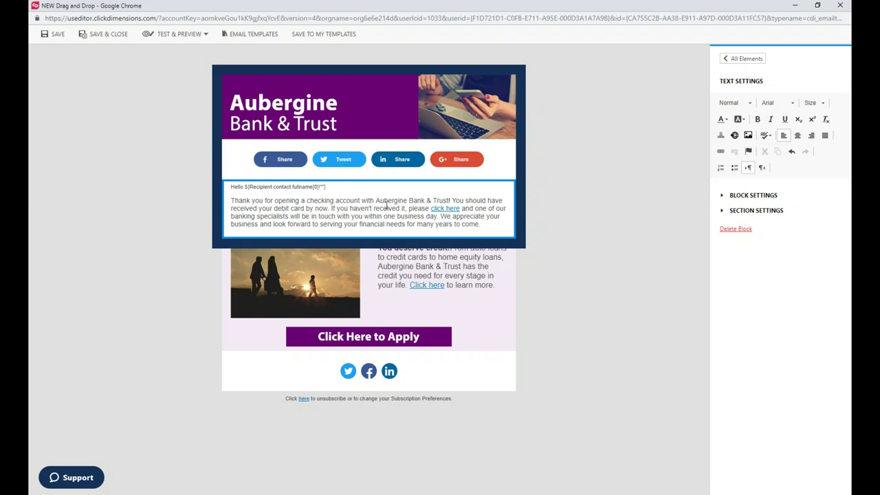
click(604, 187)
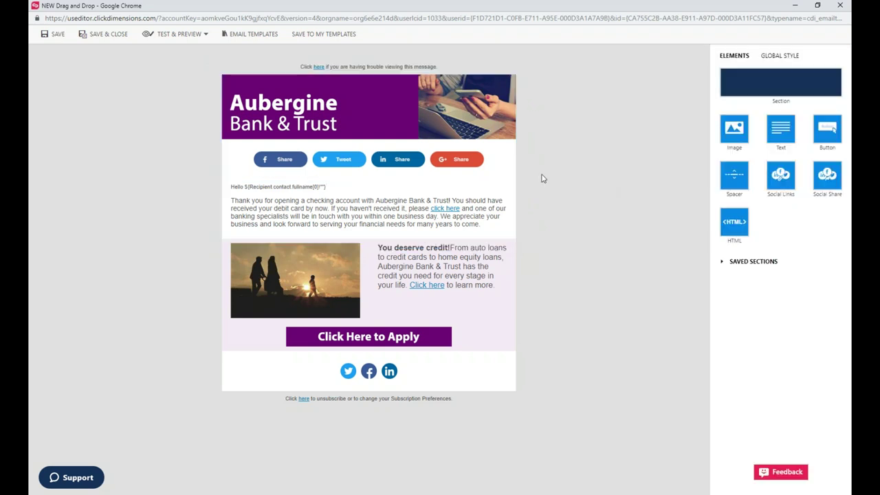
Examine the replacement images available for the header banner in the Image Manager, then close it without choosing one.
click(377, 116)
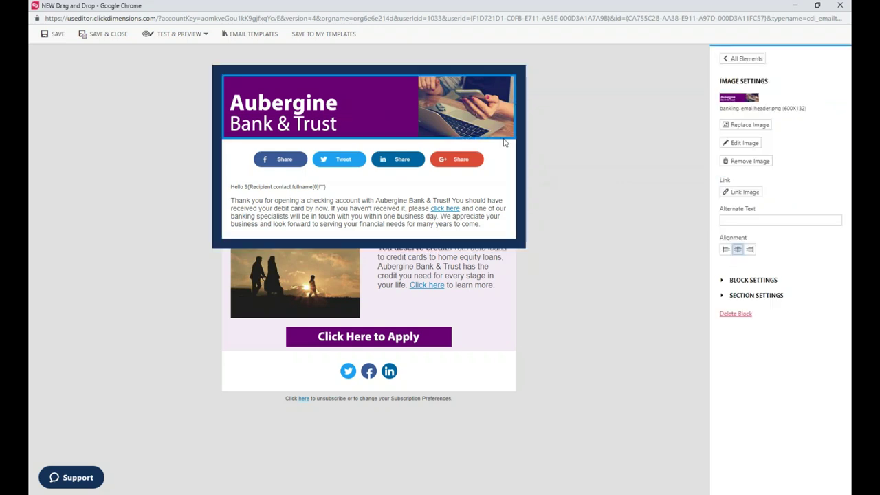
click(756, 126)
click(375, 204)
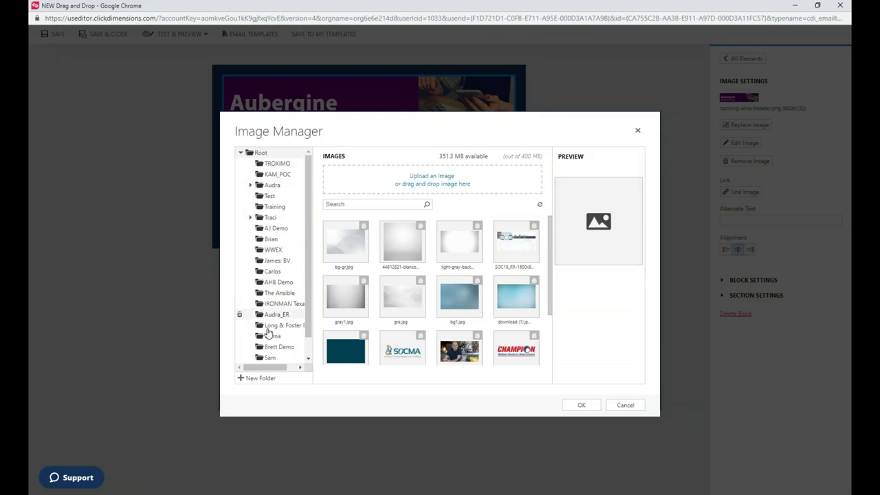
click(353, 204)
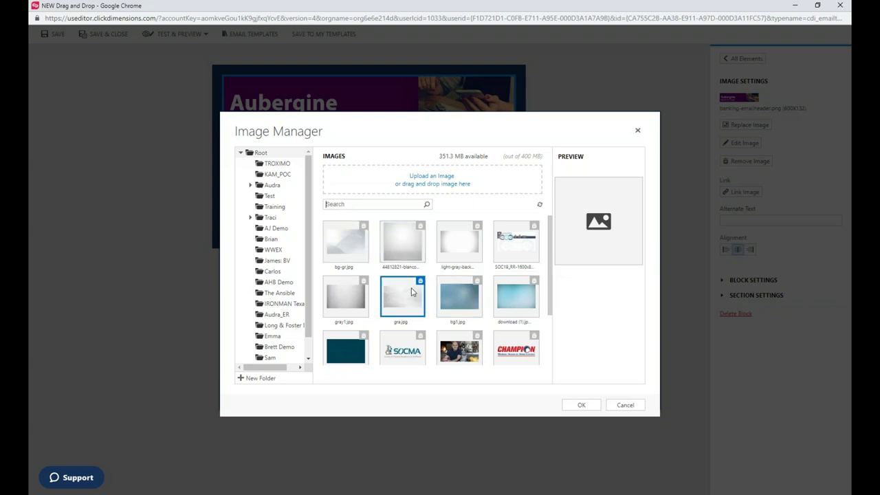
click(638, 132)
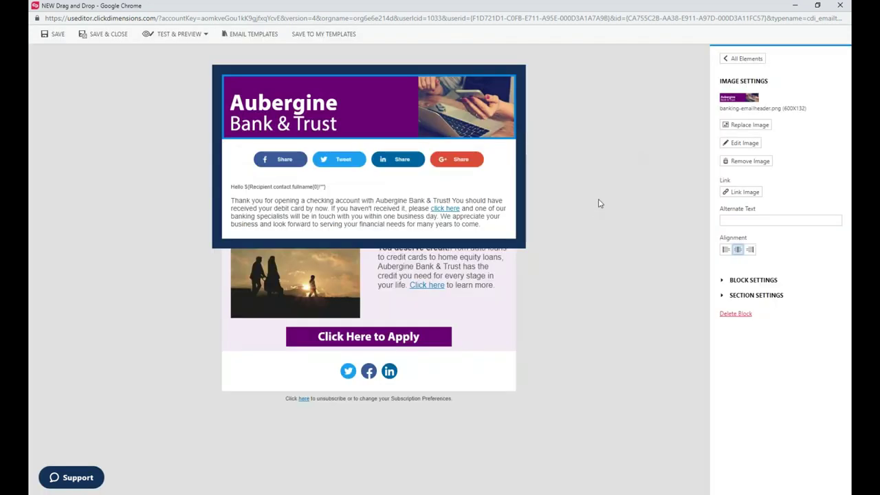
Examine the header image's link types, including Unsubscribe with the Subscription Management option, and cancel without inserting a link.
click(746, 193)
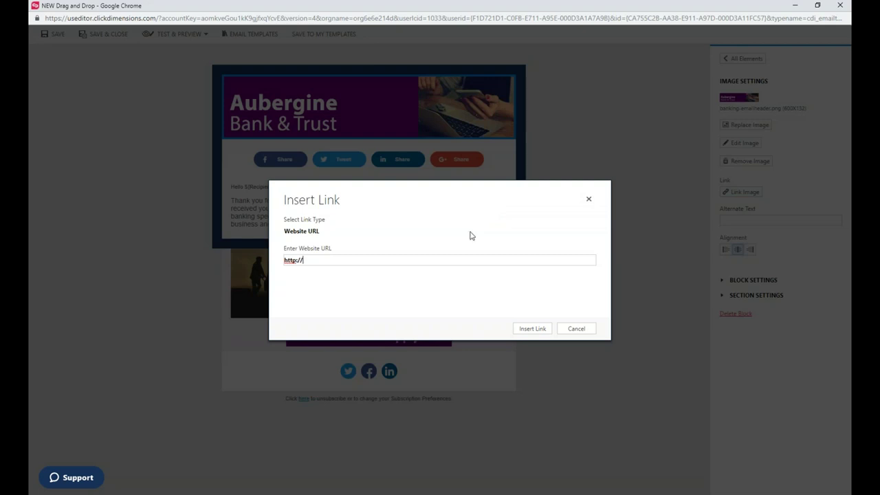
click(328, 257)
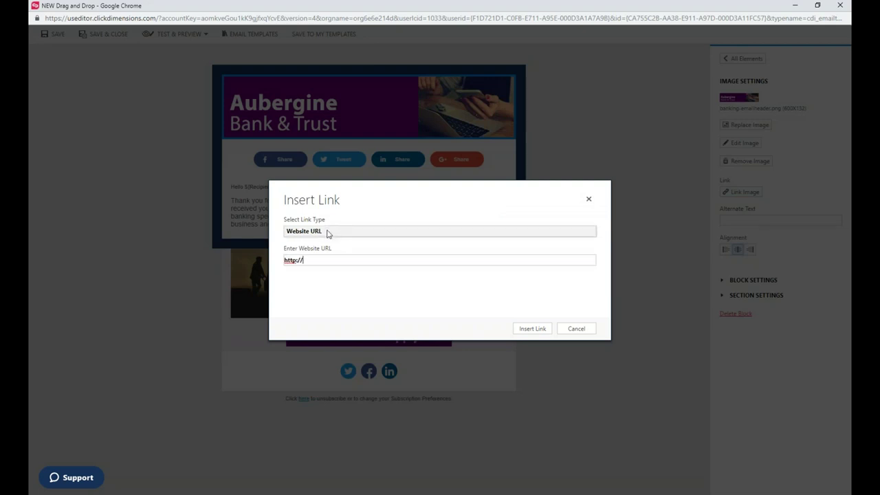
click(328, 234)
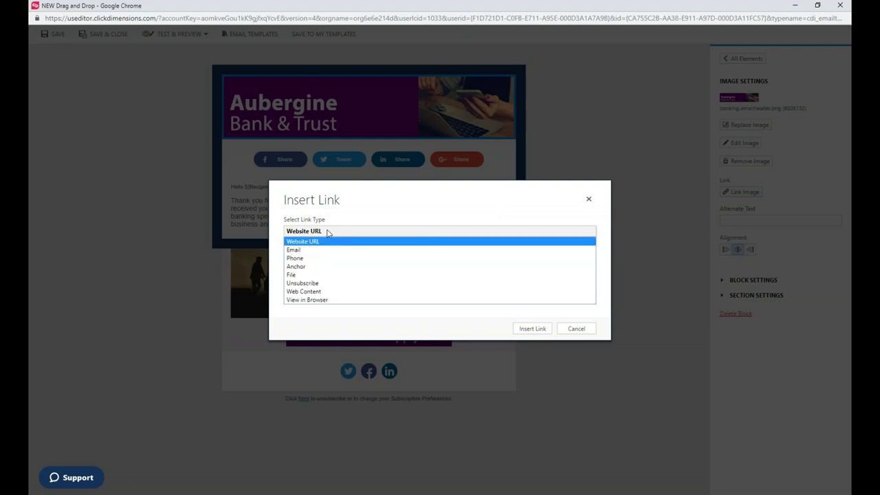
click(322, 284)
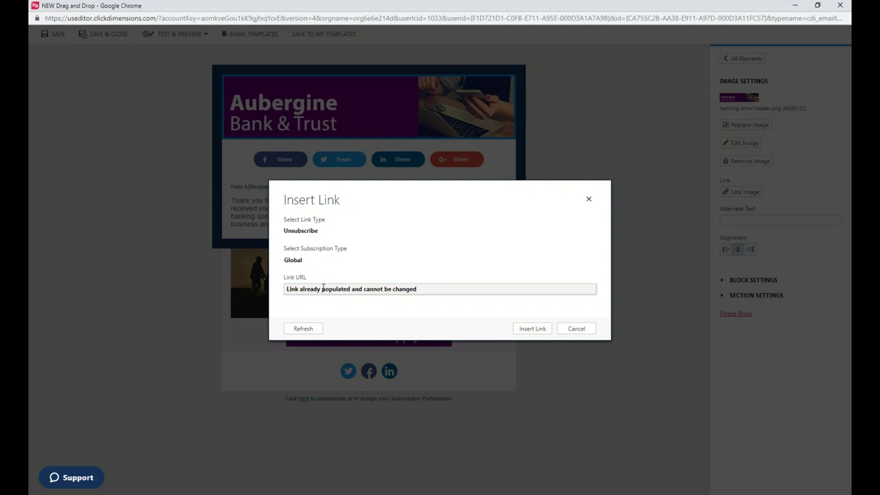
click(313, 261)
click(313, 276)
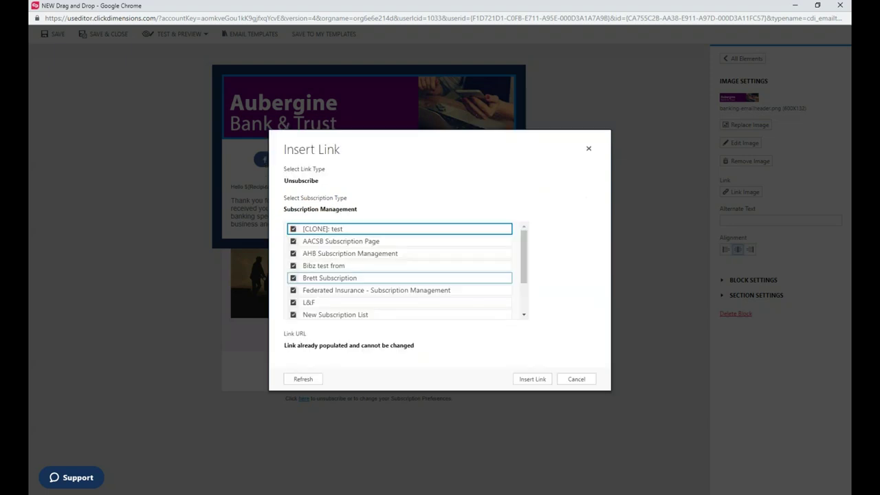
click(575, 379)
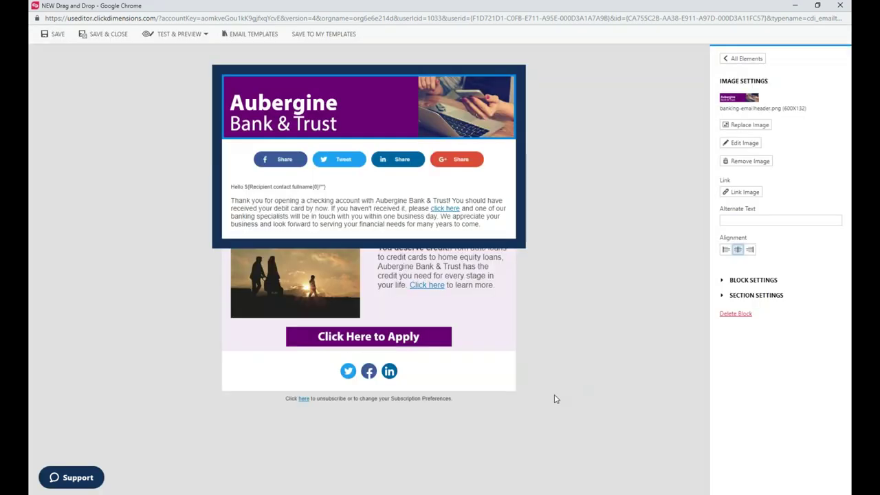
Inspect the text settings of the unsubscribe footer block and leave the block.
click(318, 405)
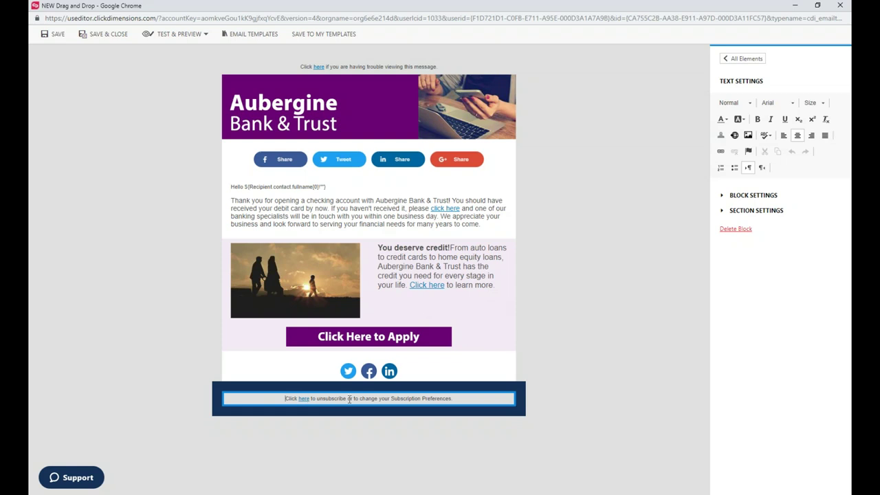
click(594, 247)
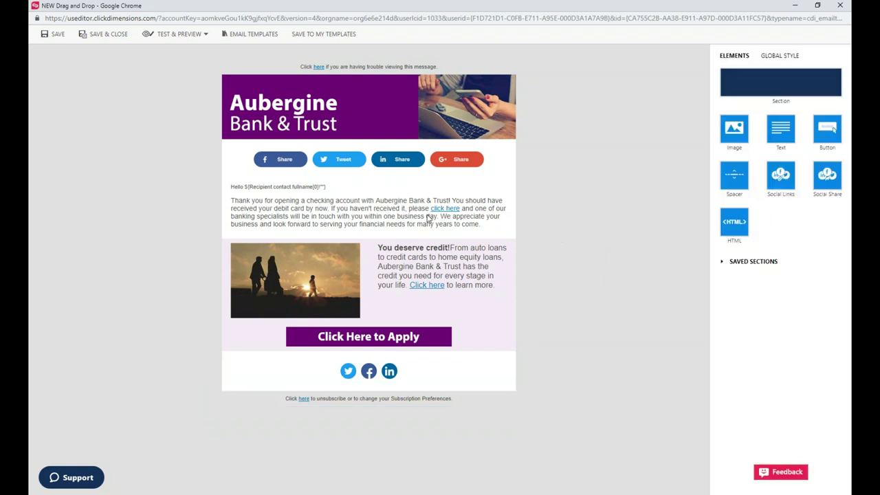
Preview the email in the desktop layout and examine its full mobile layout.
click(206, 36)
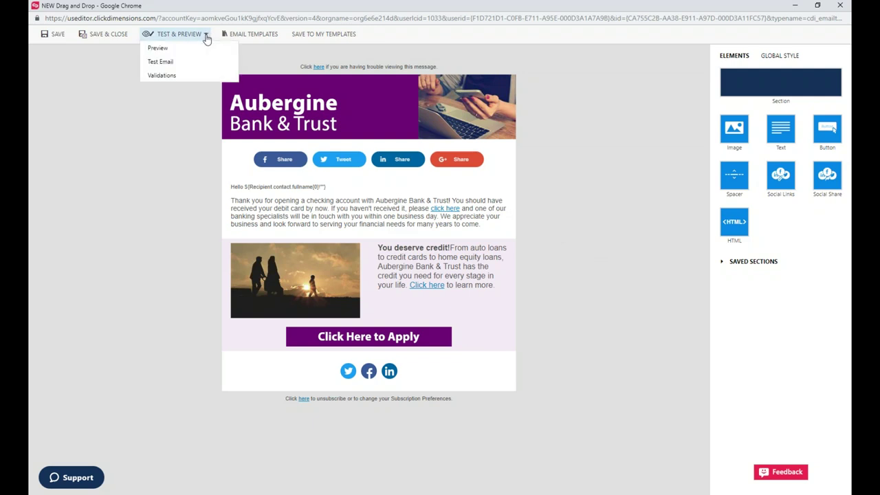
click(171, 51)
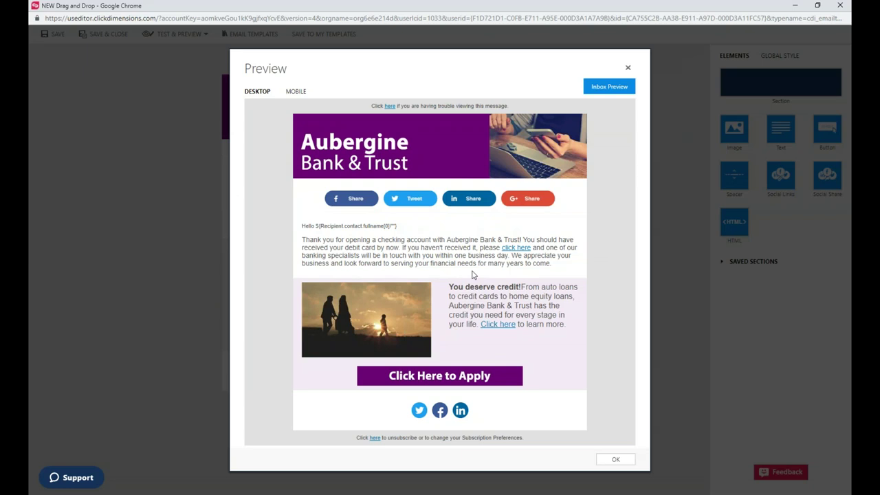
click(297, 91)
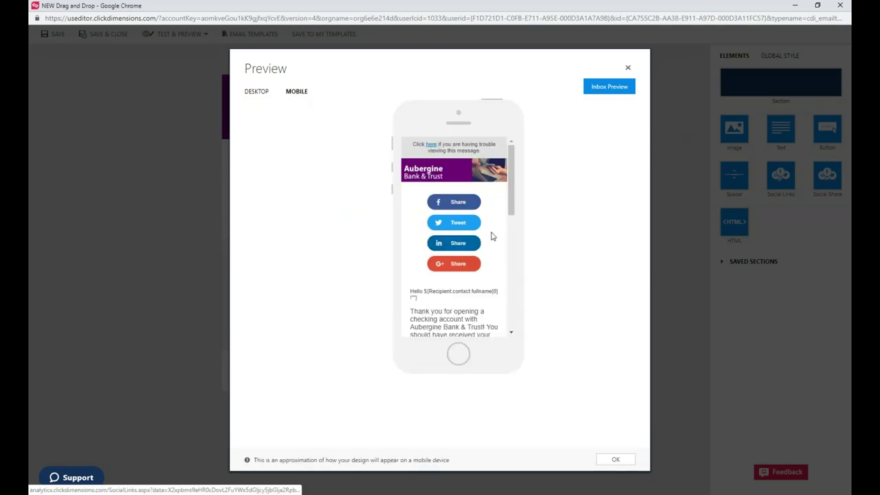
scroll(484, 234, down, 2)
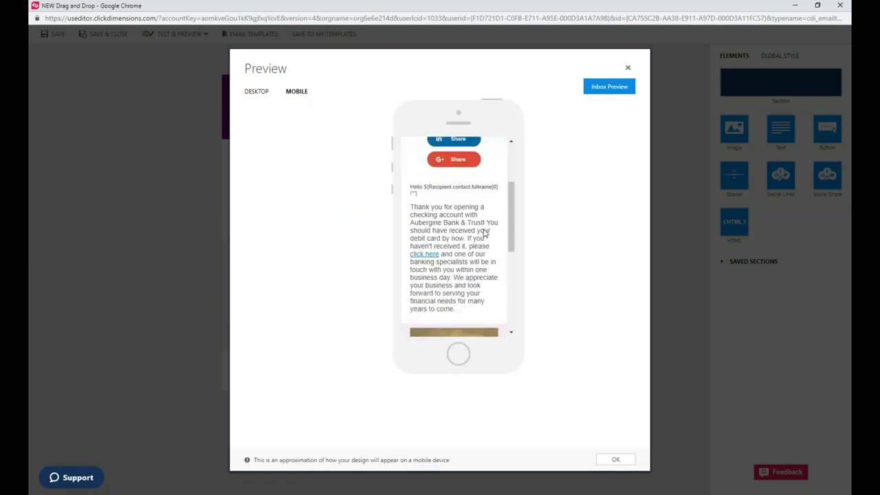
scroll(484, 234, down, 4)
scroll(454, 236, up, 10)
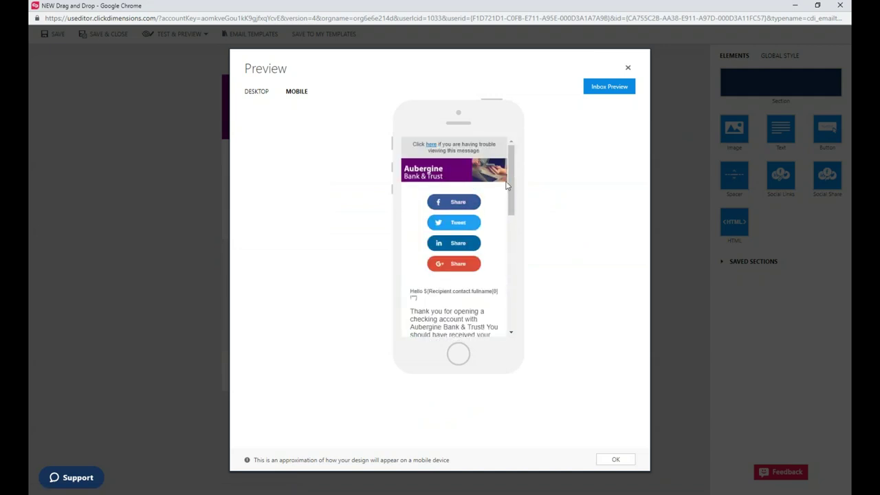
Run a new inbox preview of the email and examine its renderings in the desktop, mobile and web-based email clients.
click(609, 87)
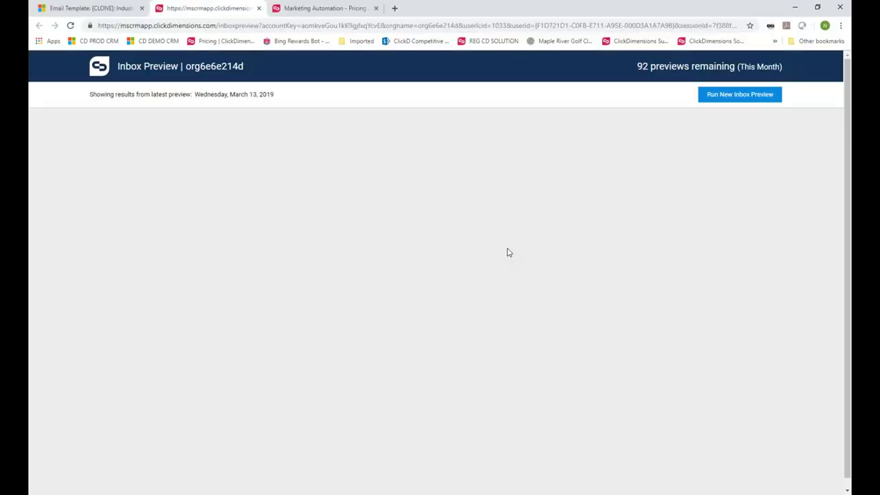
click(725, 96)
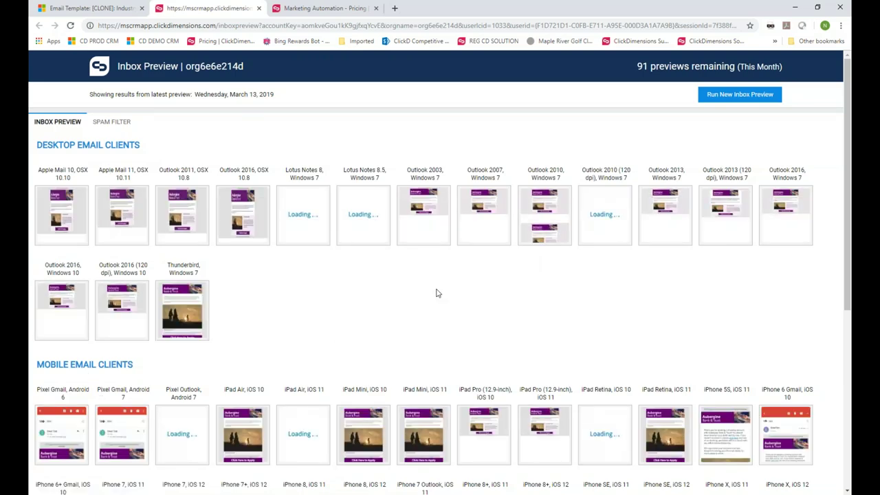
scroll(439, 295, down, 4)
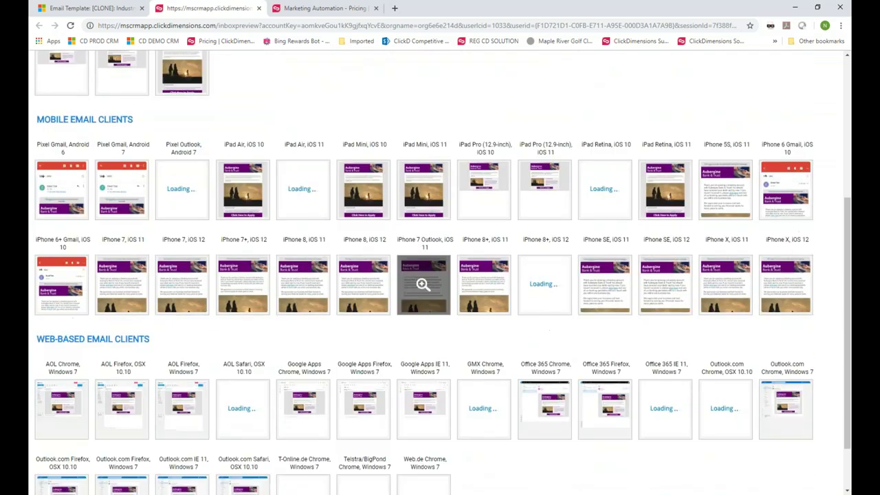
scroll(432, 386, up, 3)
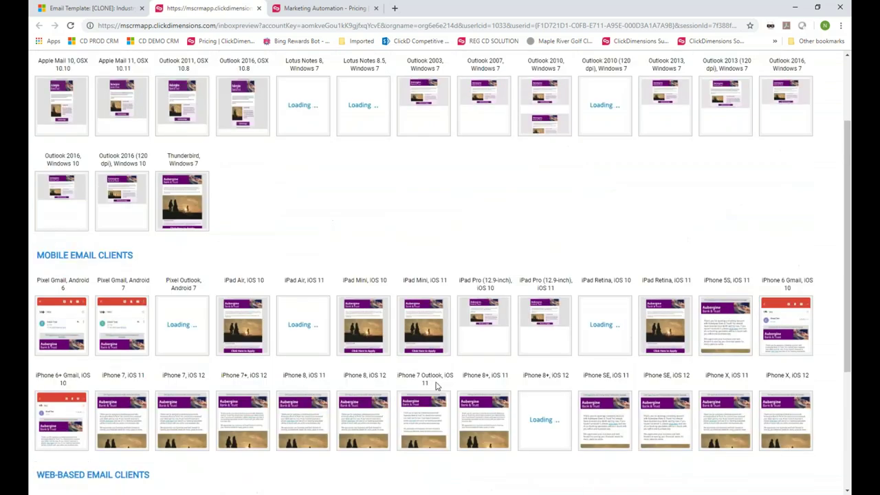
scroll(435, 386, up, 2)
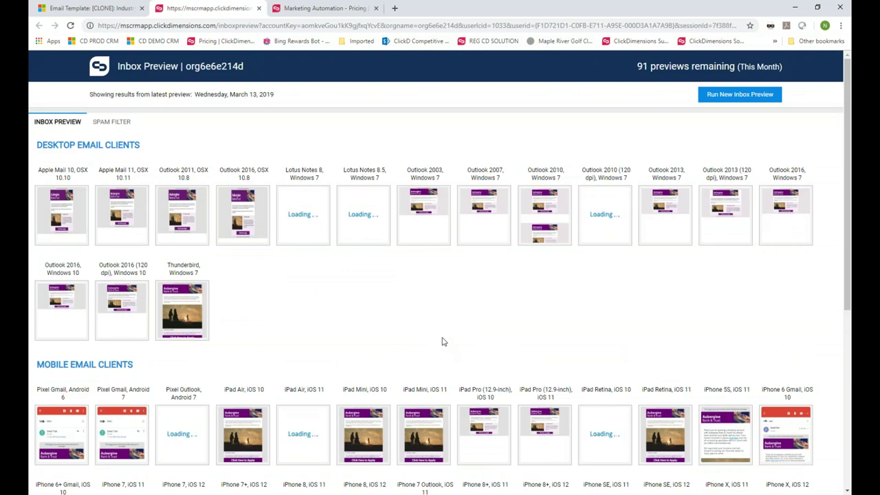
scroll(442, 341, down, 1)
scroll(442, 341, up, 1)
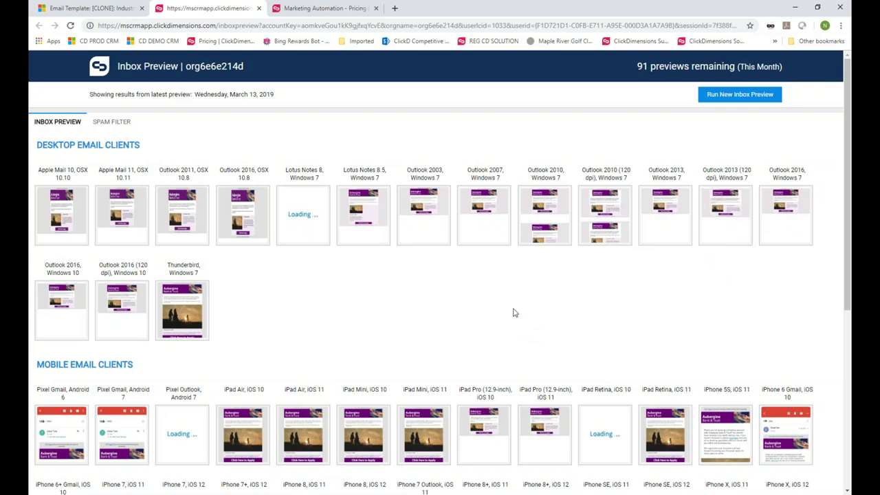
scroll(515, 312, down, 3)
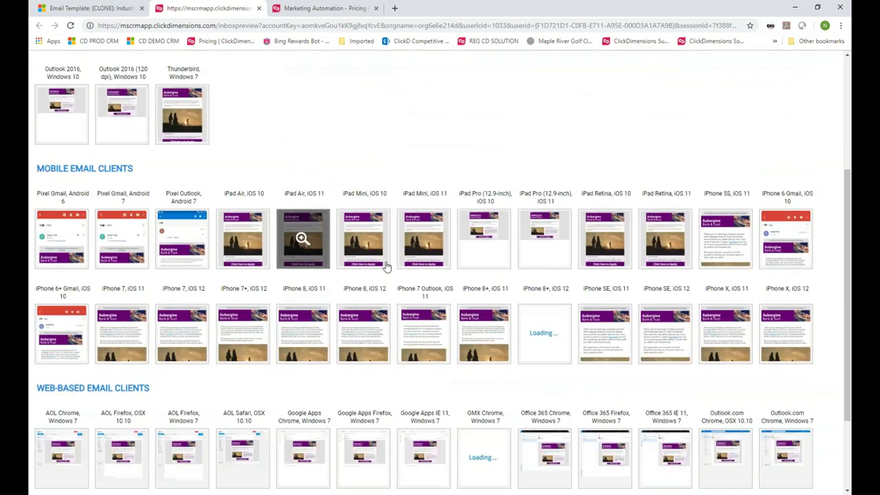
scroll(457, 356, down, 2)
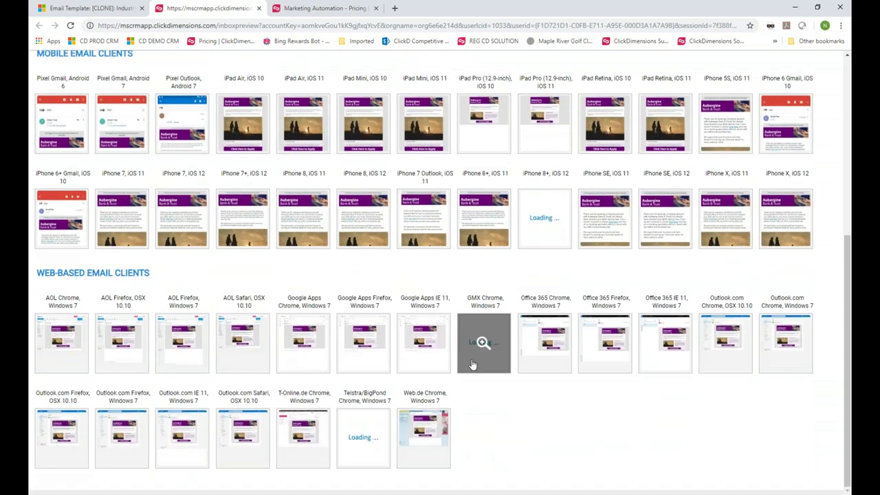
scroll(474, 351, up, 5)
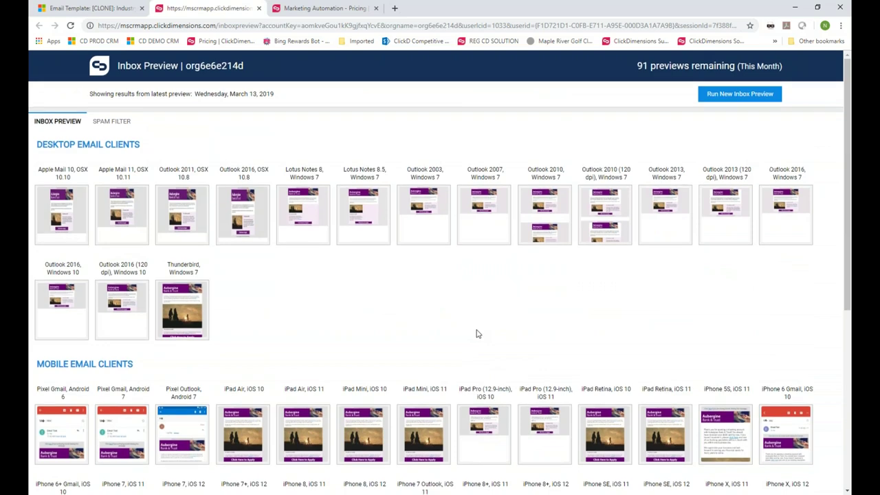
Examine the enlarged iPad Pro (12.9-inch), iOS 10 rendering of the email and return to the preview overview.
scroll(478, 334, down, 3)
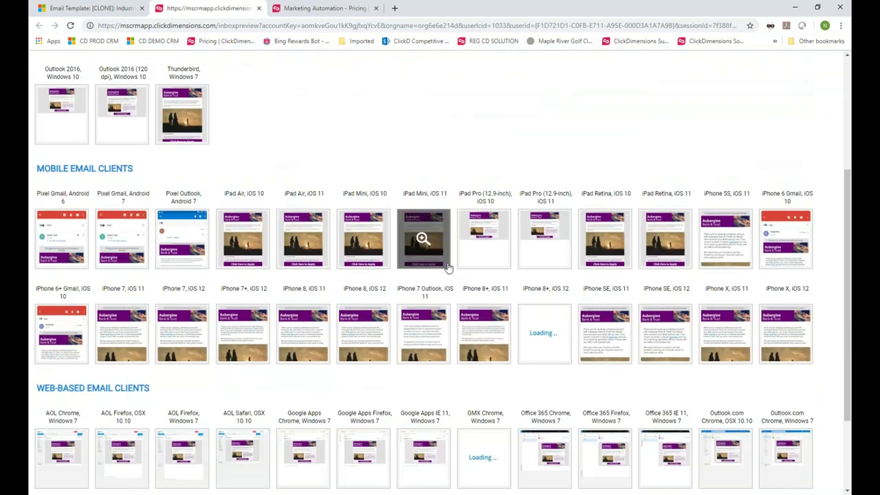
click(482, 238)
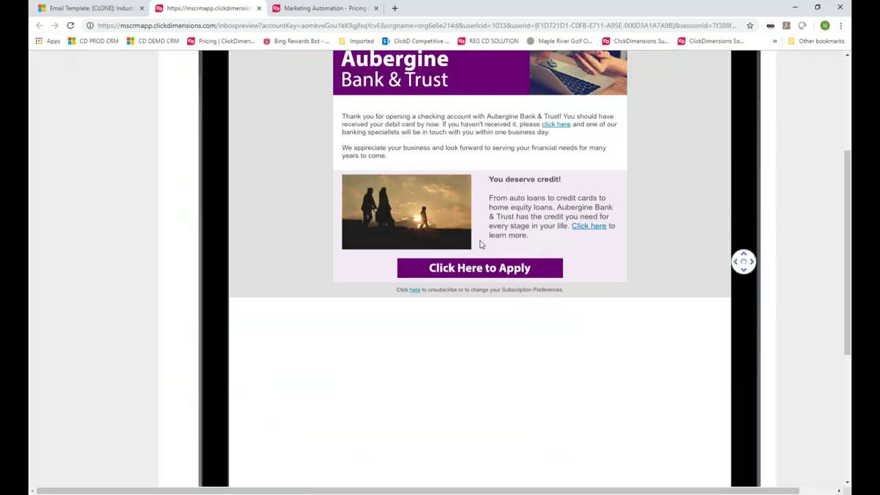
scroll(481, 257, down, 5)
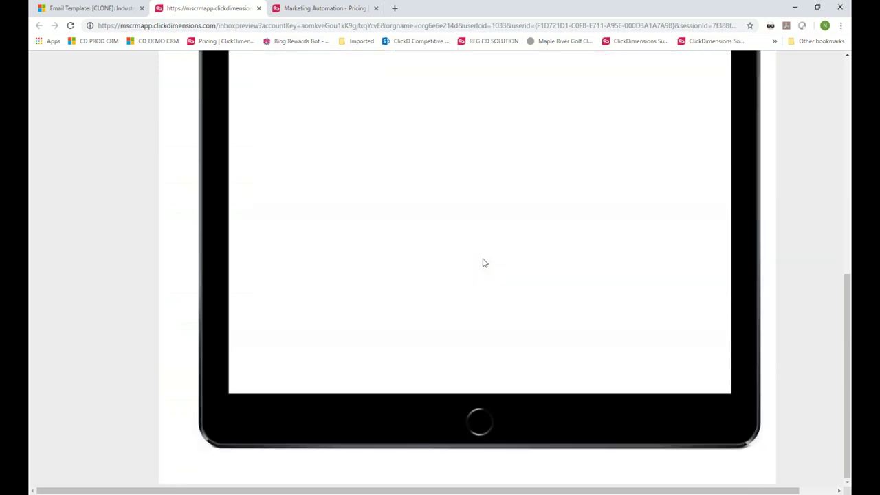
scroll(482, 260, up, 5)
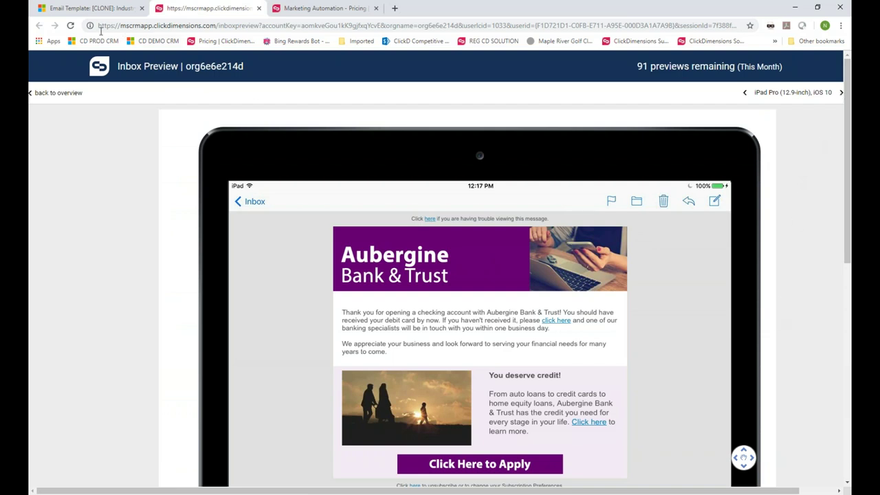
click(41, 93)
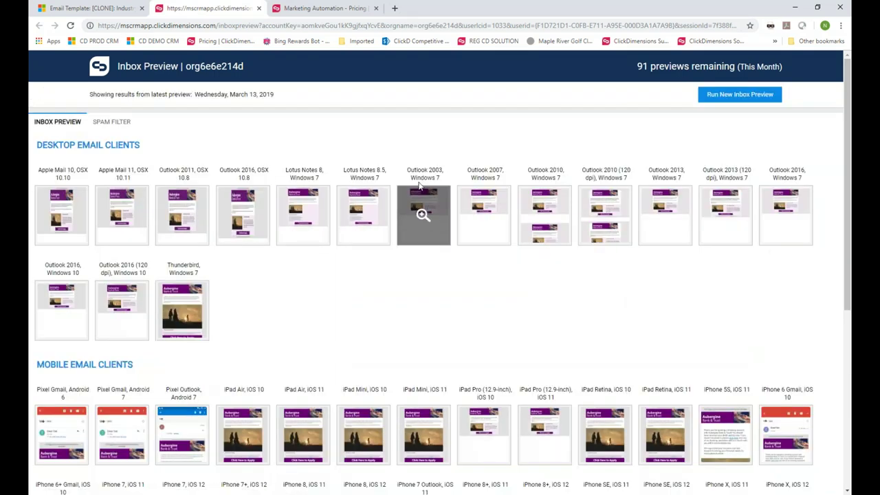
Examine the spam filter results for the email across all listed filters, then close the inbox preview.
click(107, 123)
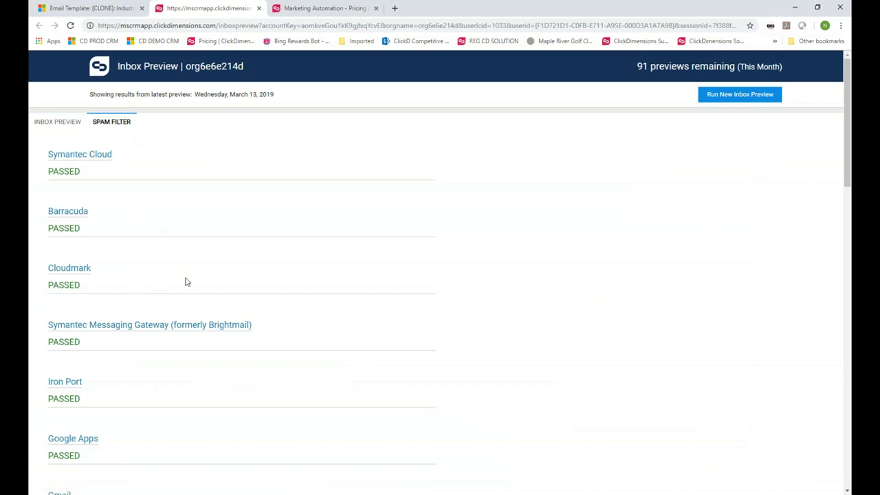
scroll(173, 256, down, 4)
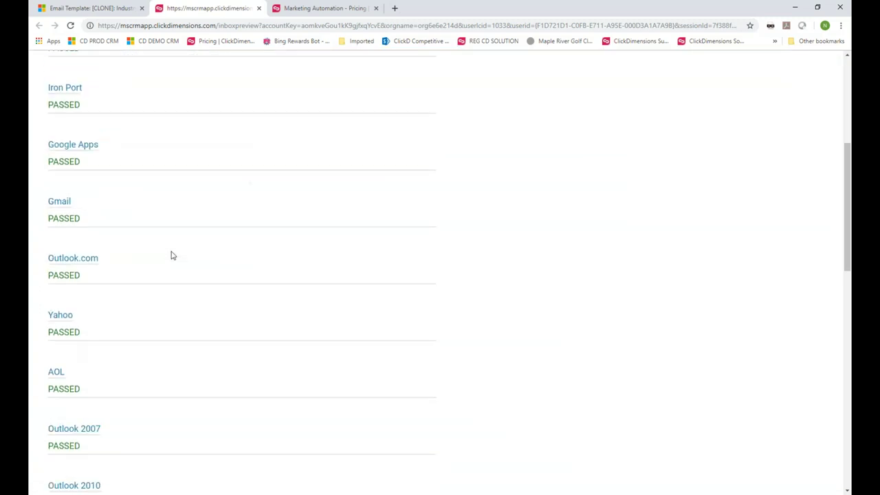
scroll(172, 256, down, 10)
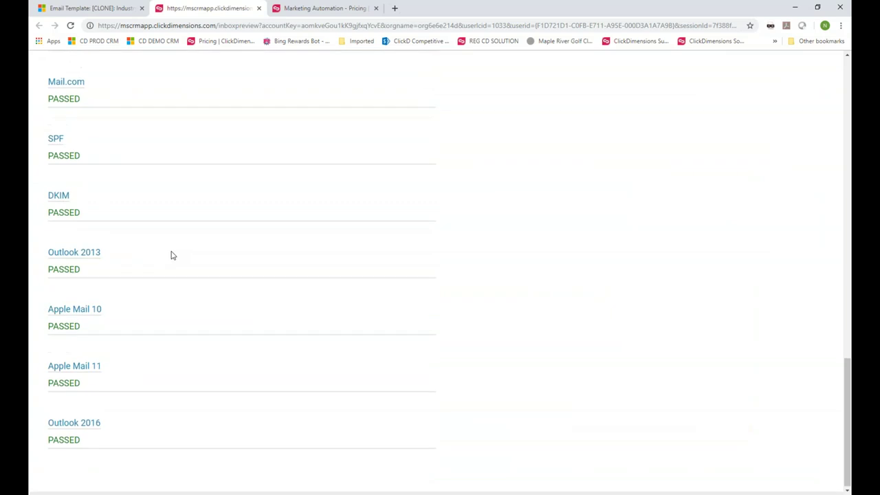
scroll(172, 256, up, 15)
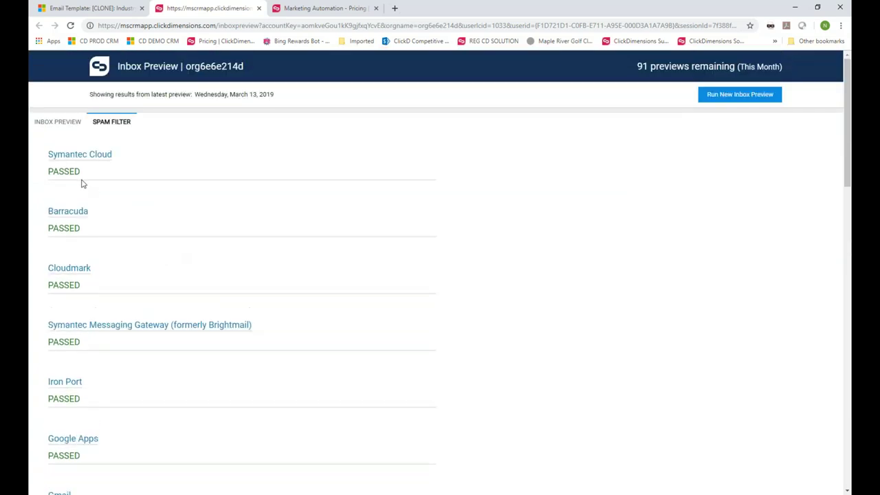
double_click(70, 171)
click(79, 181)
double_click(63, 171)
click(259, 9)
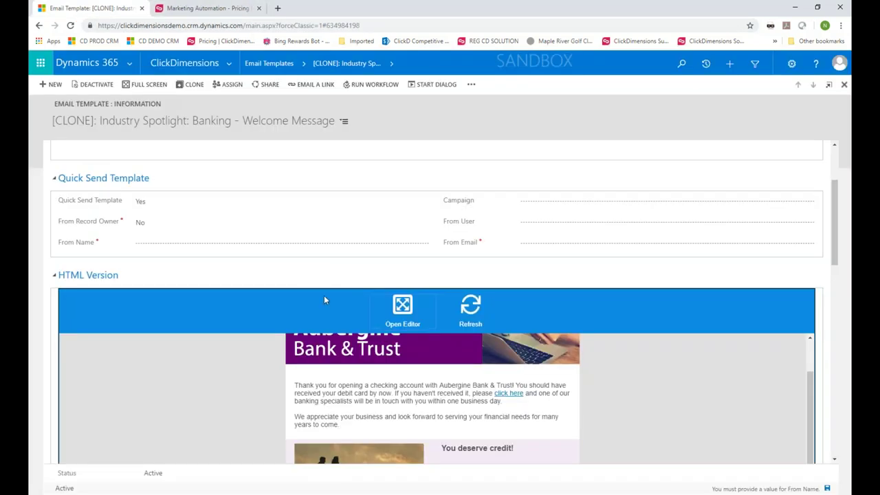
Go from the email template to the list of email sends and sort it by Deliveries in descending order.
scroll(324, 300, up, 3)
scroll(186, 238, up, 1)
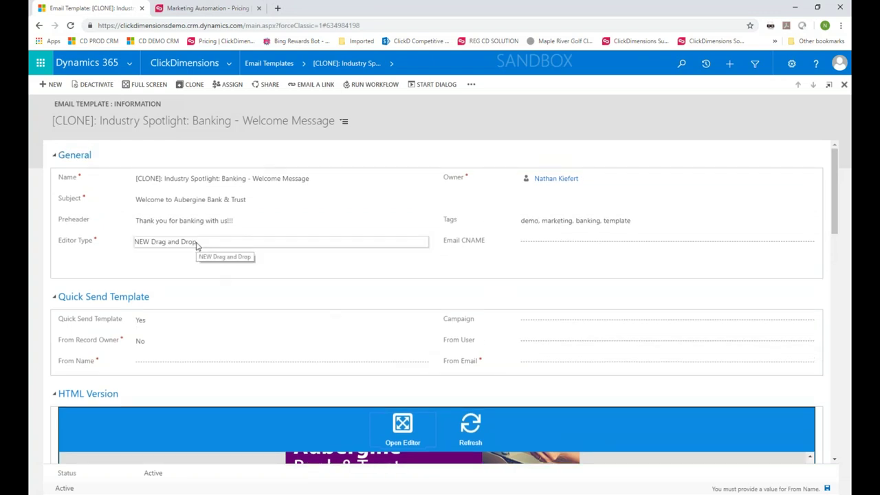
click(230, 63)
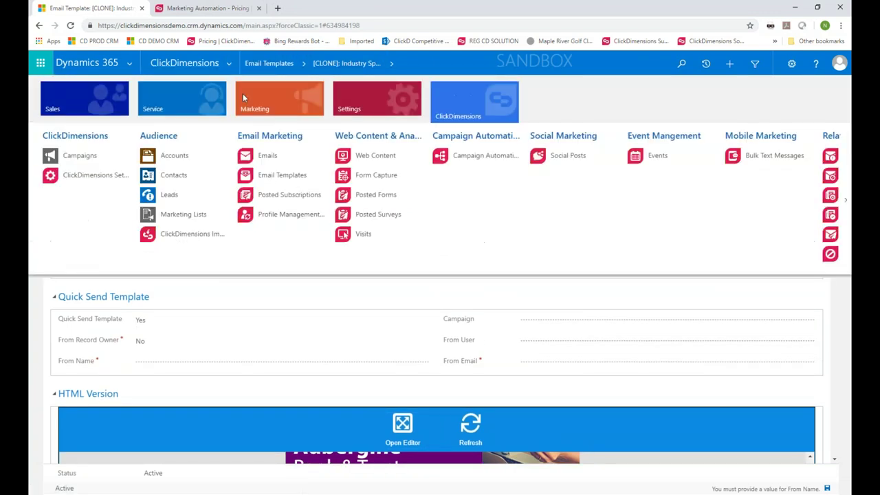
click(275, 157)
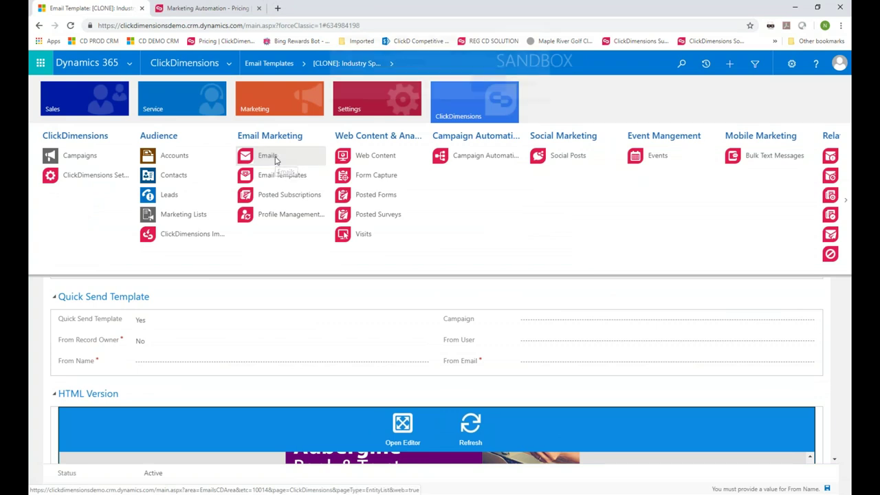
click(486, 90)
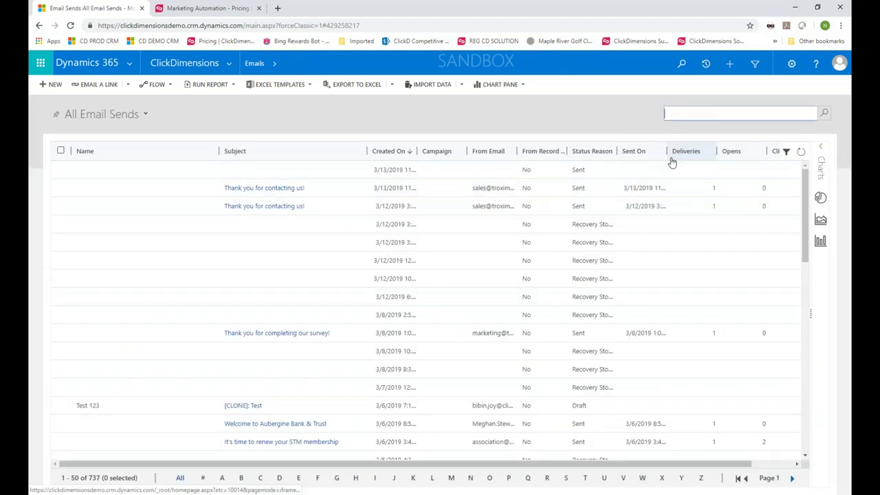
click(684, 152)
click(686, 153)
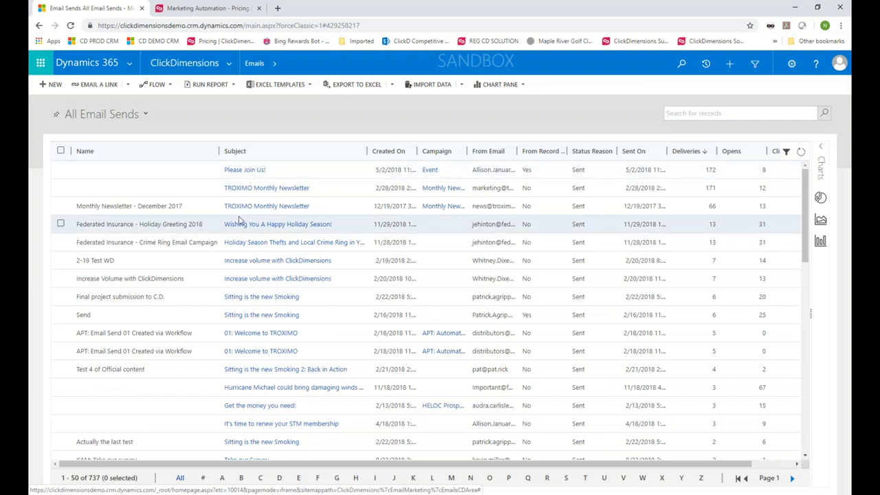
Open the TROXIMO Monthly Newsletter send from 2/28/2018 and review its statistics, recipients, submitted forms and surveys, general settings and email design.
click(268, 191)
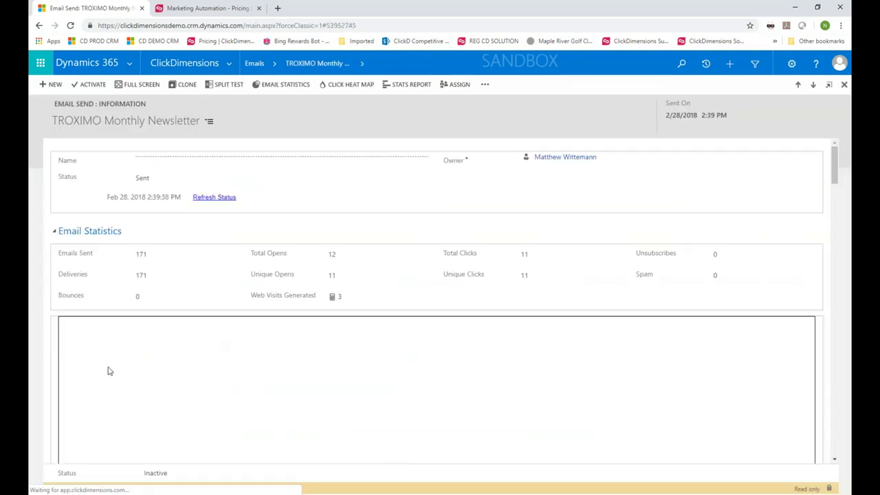
scroll(107, 354, down, 10)
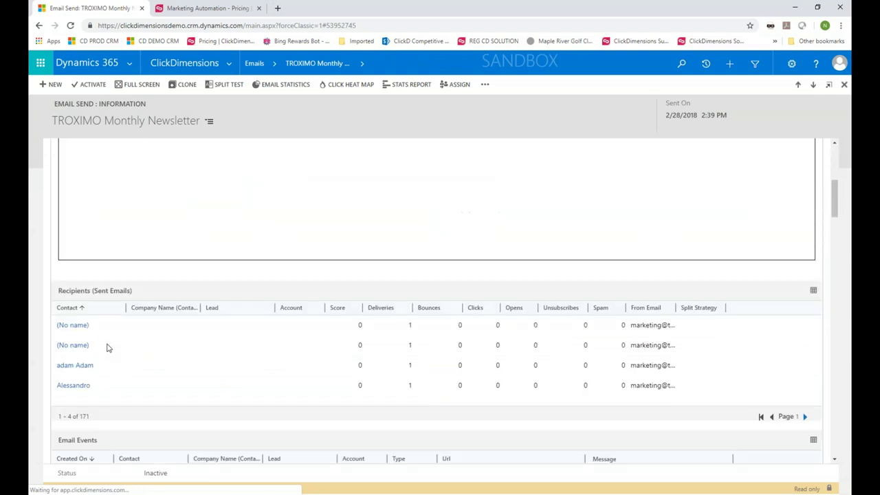
scroll(107, 349, down, 10)
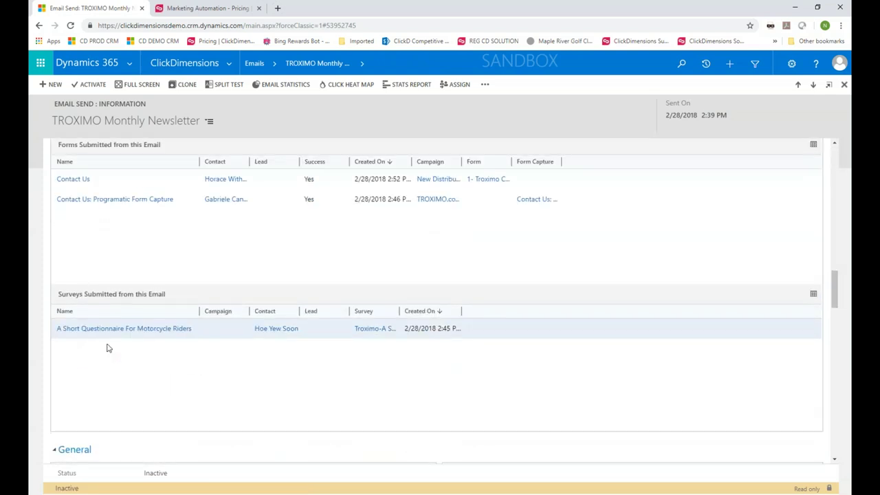
scroll(107, 348, down, 3)
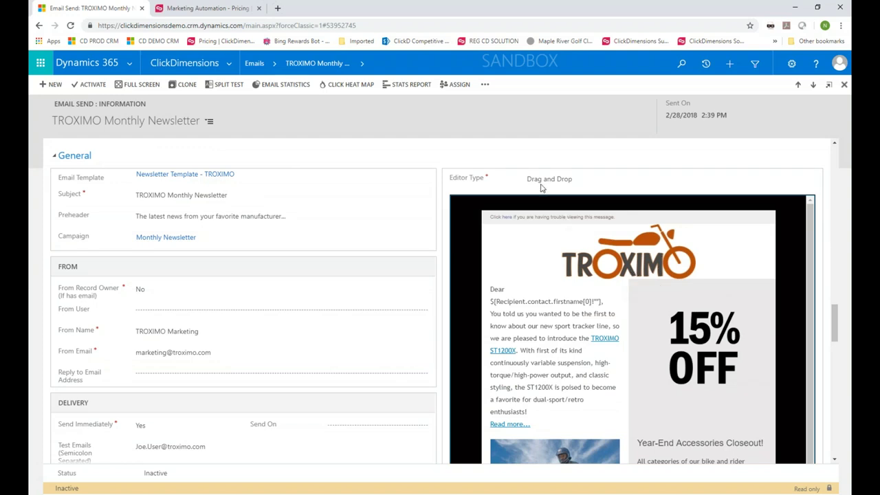
scroll(653, 337, down, 1)
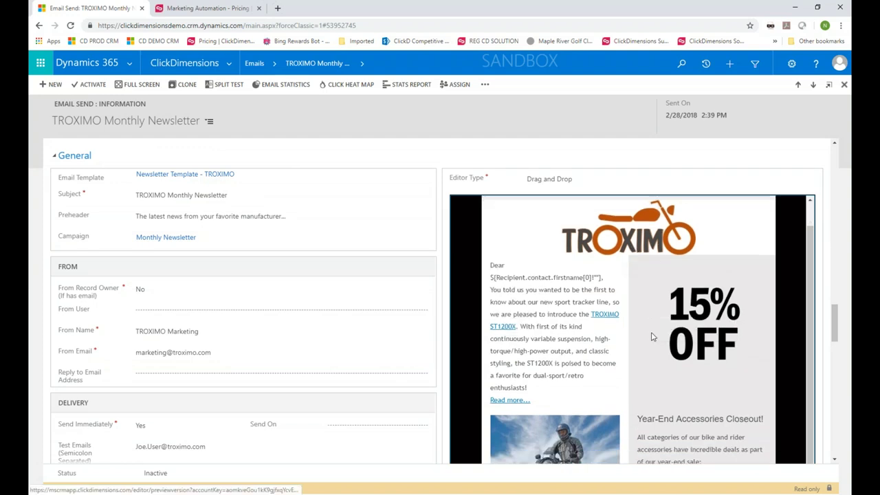
scroll(653, 337, up, 1)
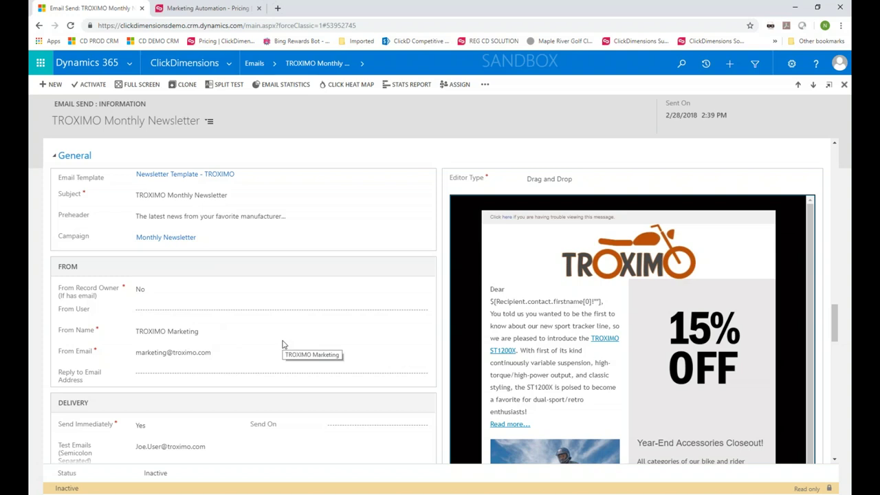
Review the newsletter send's sender details, delivery settings, recipient marketing lists, contacts, leads and suppressed marketing lists.
scroll(282, 344, down, 1)
scroll(282, 343, down, 1)
scroll(281, 344, up, 2)
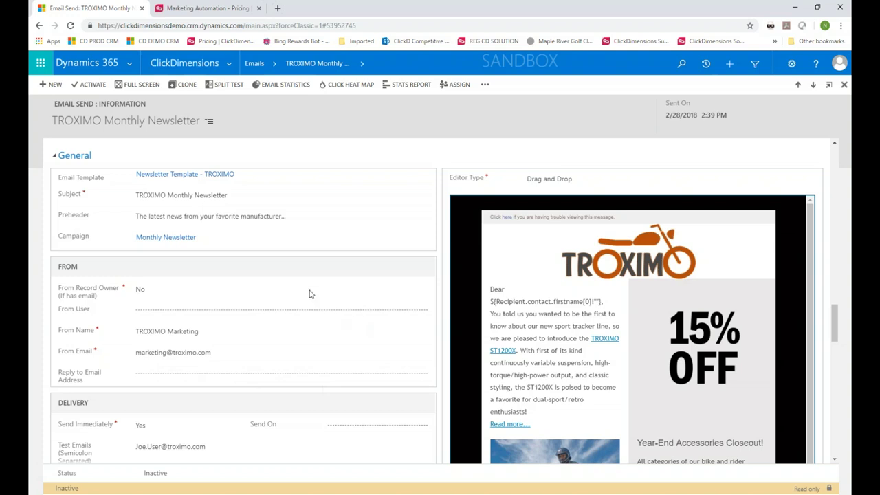
scroll(340, 289, down, 2)
scroll(347, 292, down, 3)
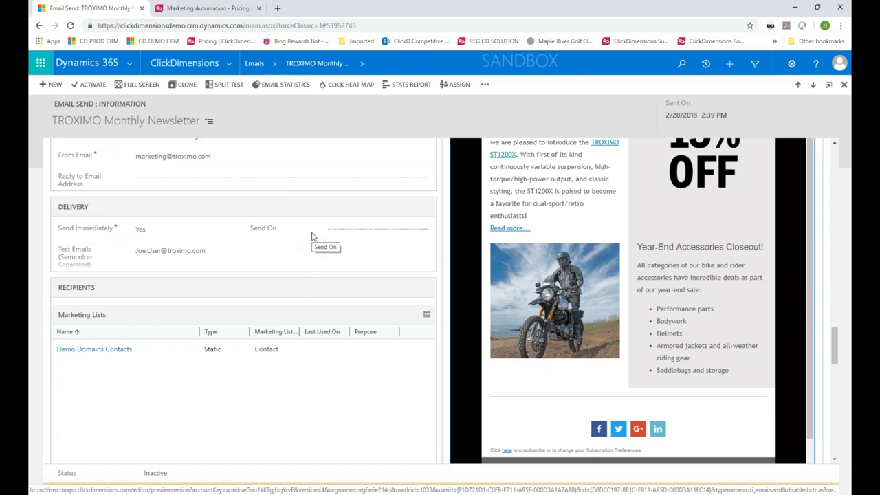
click(149, 232)
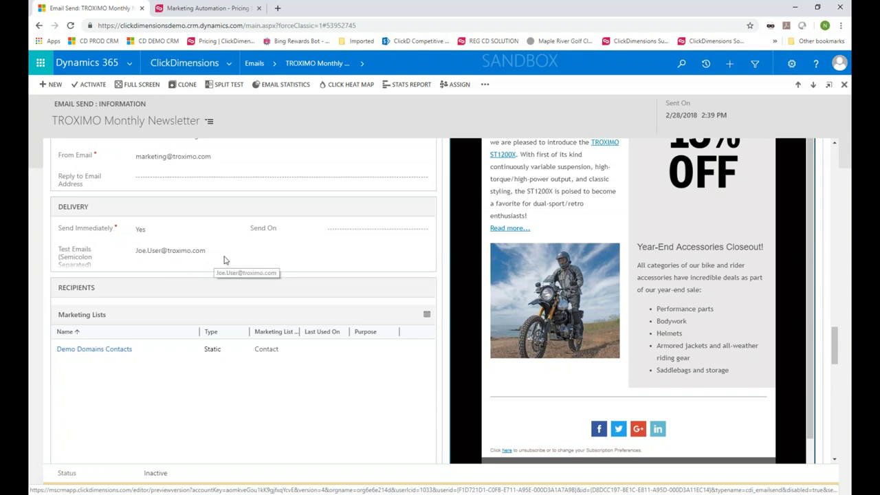
scroll(404, 248, down, 3)
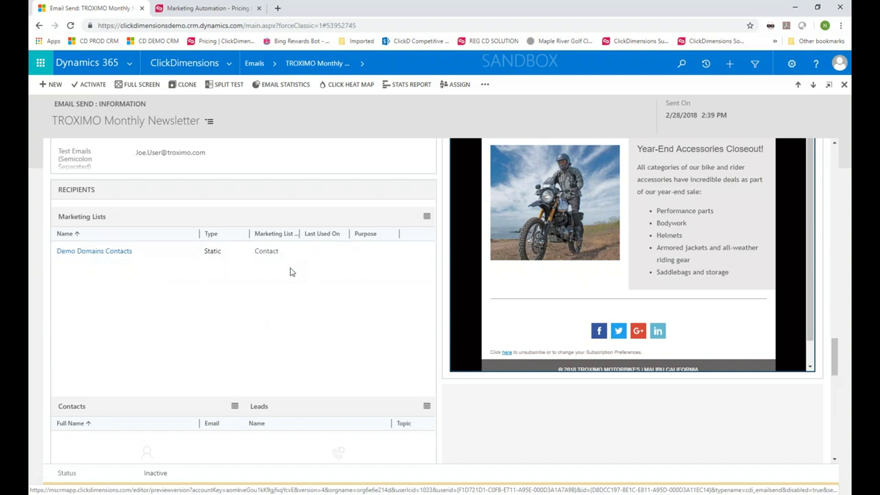
scroll(280, 311, down, 1)
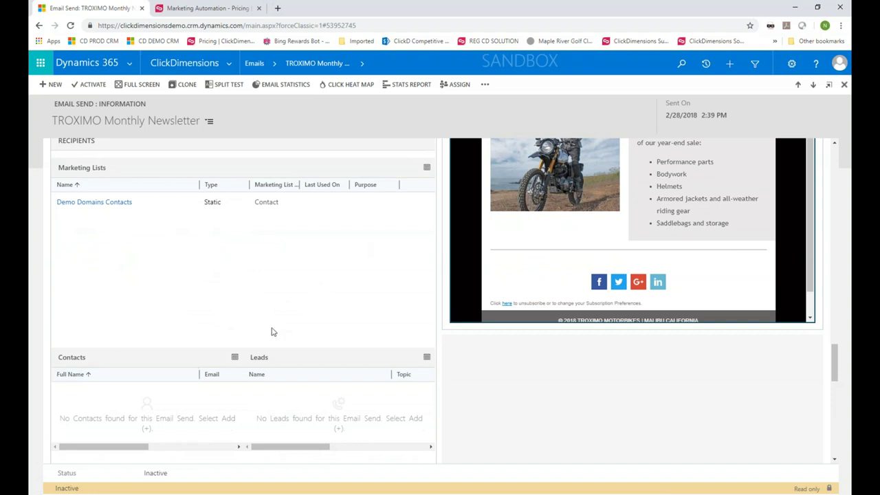
scroll(295, 303, down, 5)
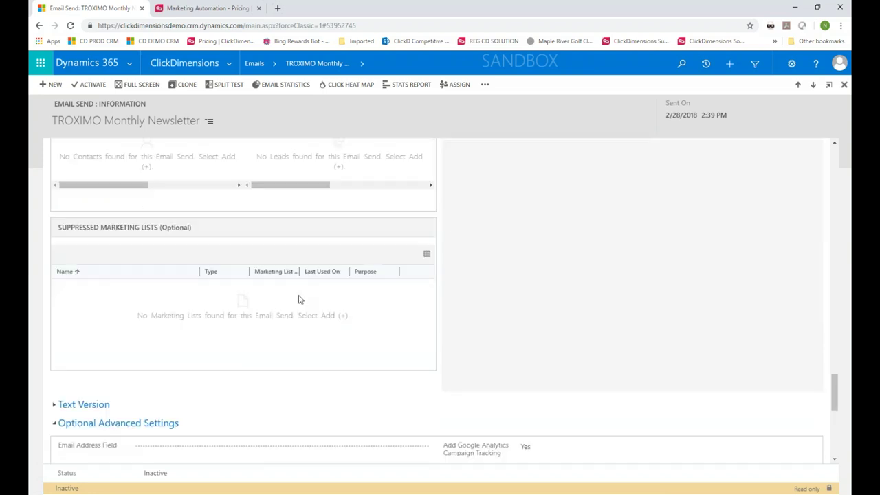
Examine the send's optional advanced settings and split test preferences, including the B strategy content and split strategy.
scroll(300, 299, down, 2)
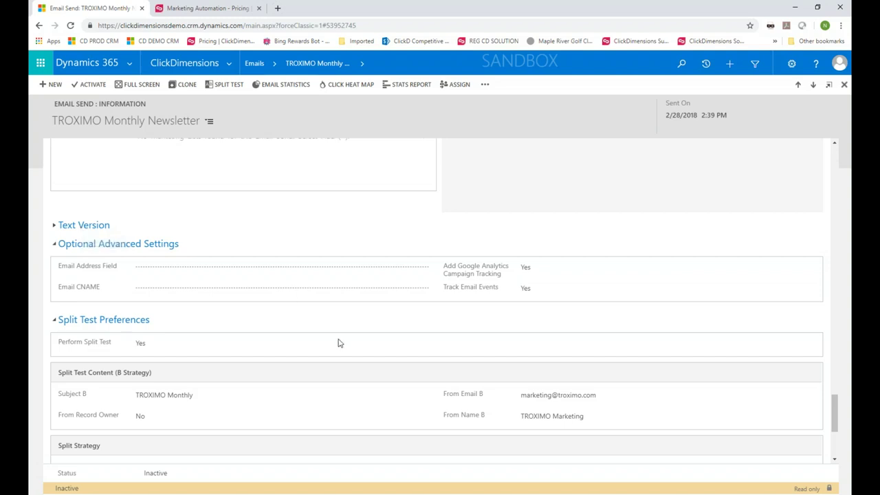
scroll(352, 342, down, 1)
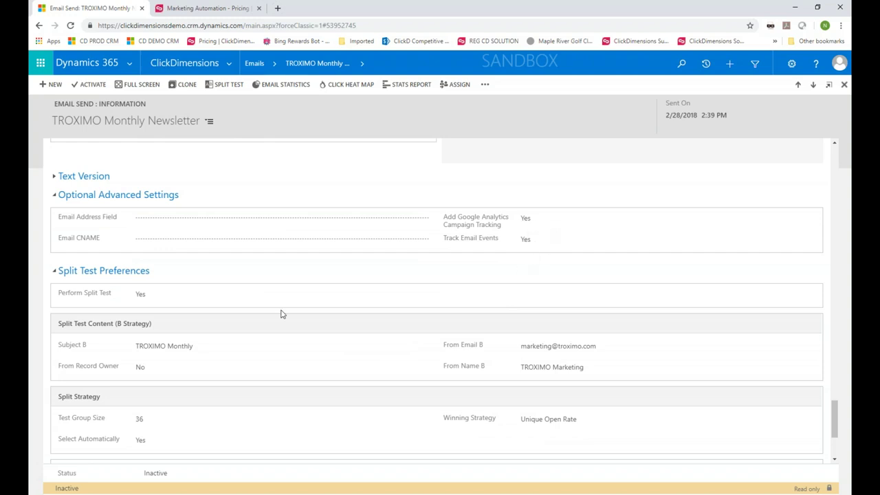
scroll(278, 314, down, 1)
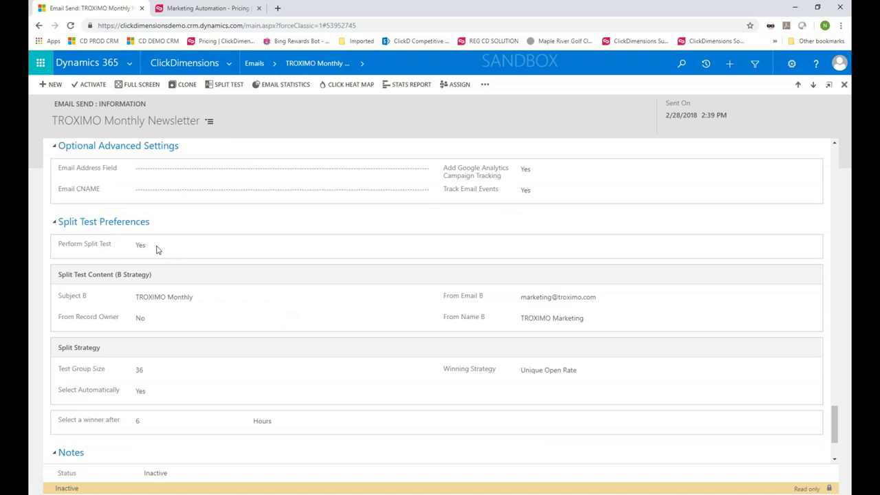
scroll(295, 331, down, 1)
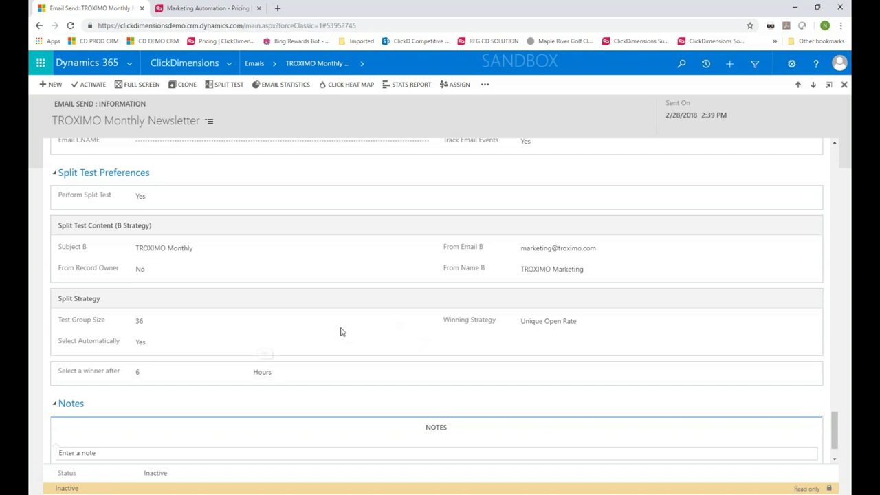
Return to the email send's summary statistics and open its full email statistics report.
scroll(338, 329, up, 2)
scroll(336, 331, up, 10)
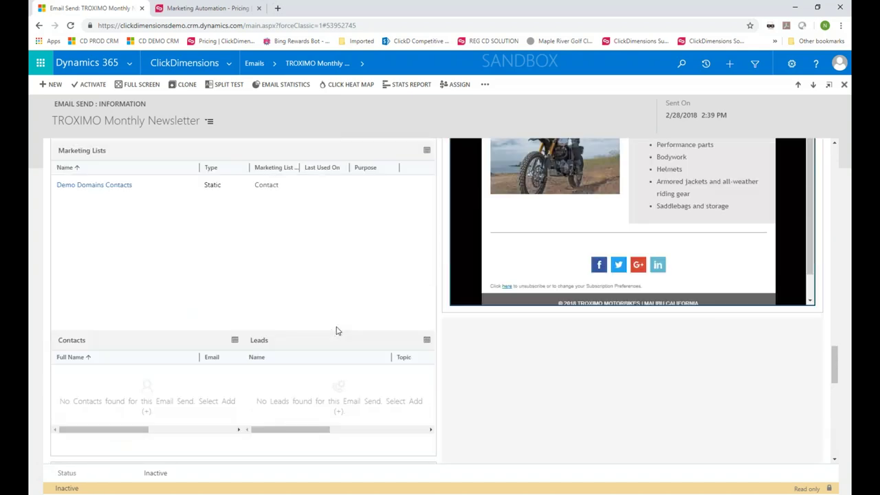
scroll(336, 330, up, 15)
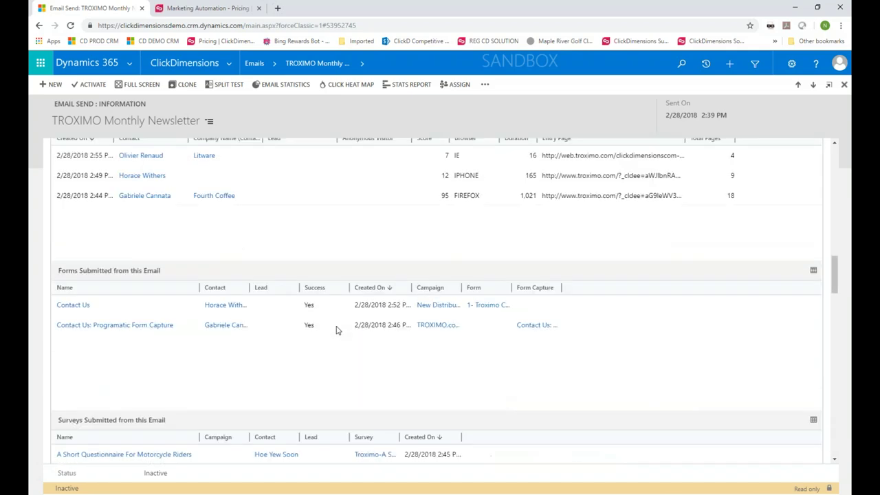
scroll(336, 330, up, 3)
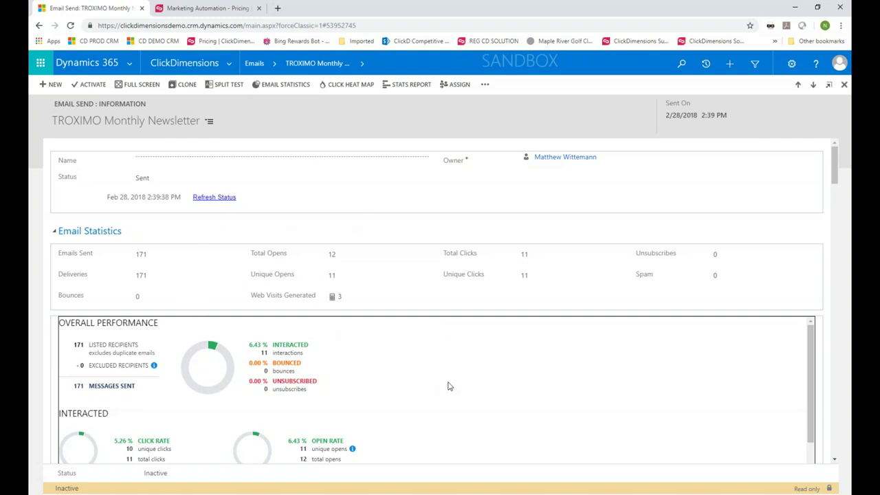
scroll(452, 350, down, 1)
scroll(439, 337, up, 1)
click(278, 85)
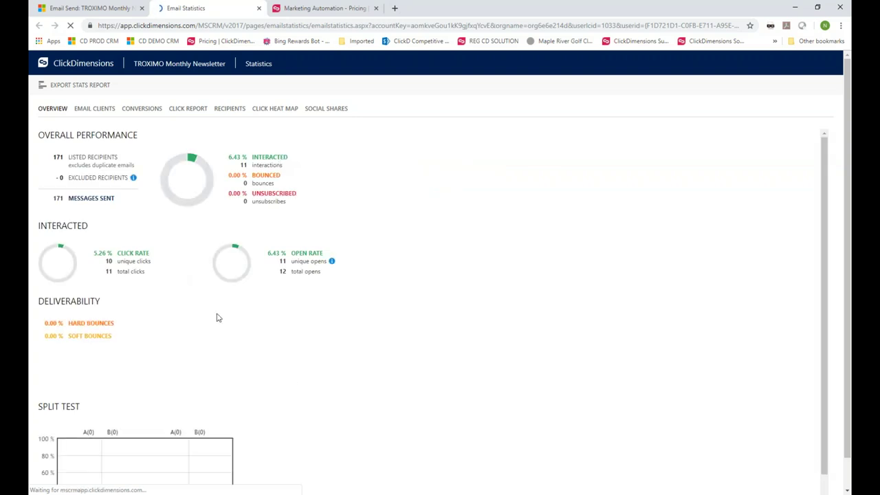
click(101, 112)
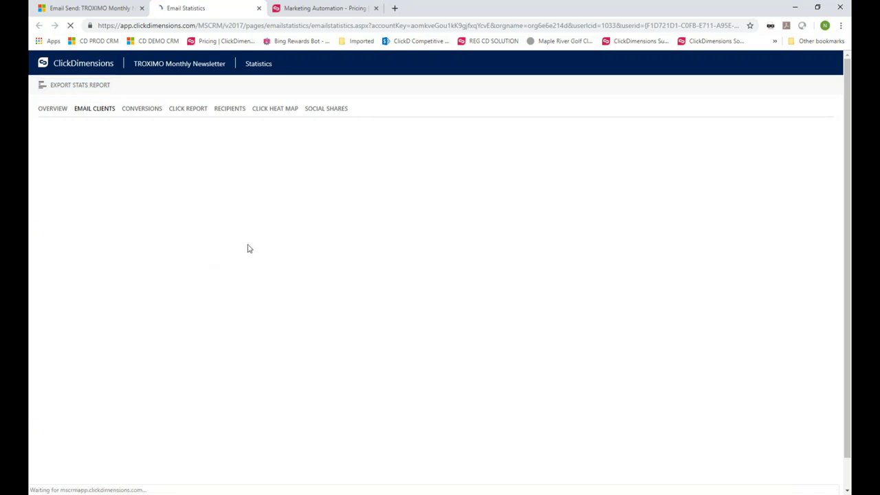
click(139, 112)
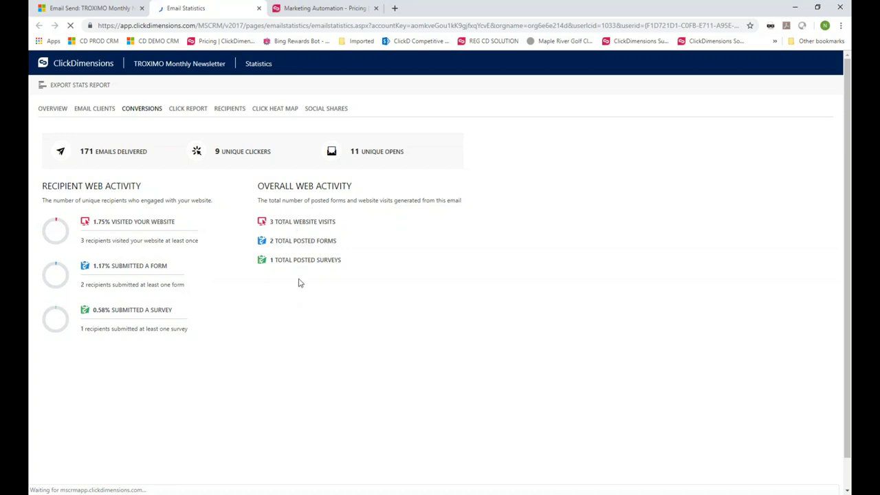
click(188, 110)
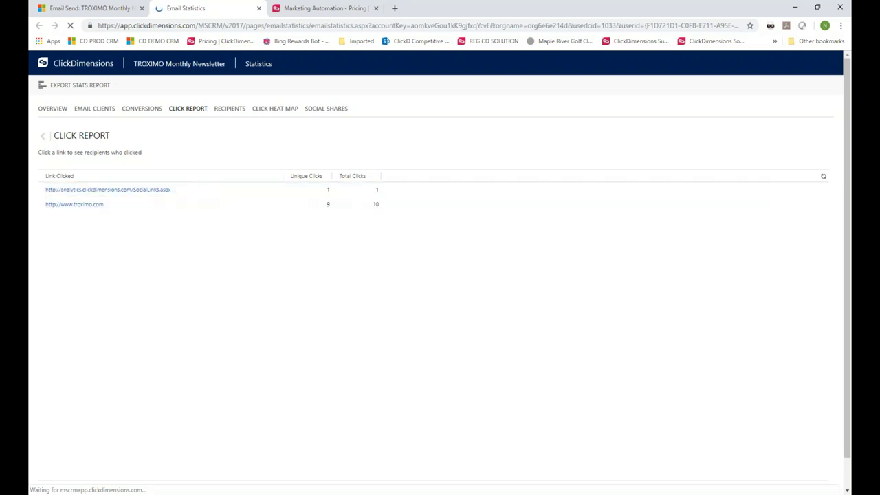
click(207, 205)
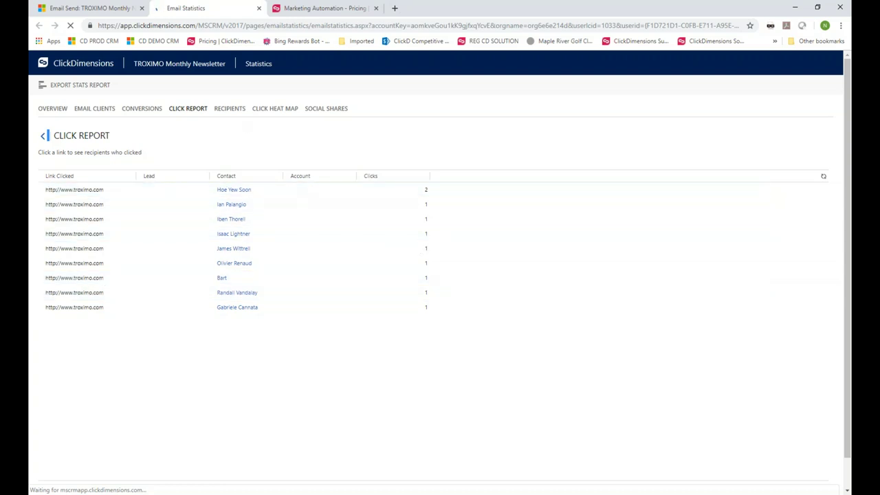
Examine the report's full recipient list, click heat map and social shares, including the Twitter shares.
click(233, 112)
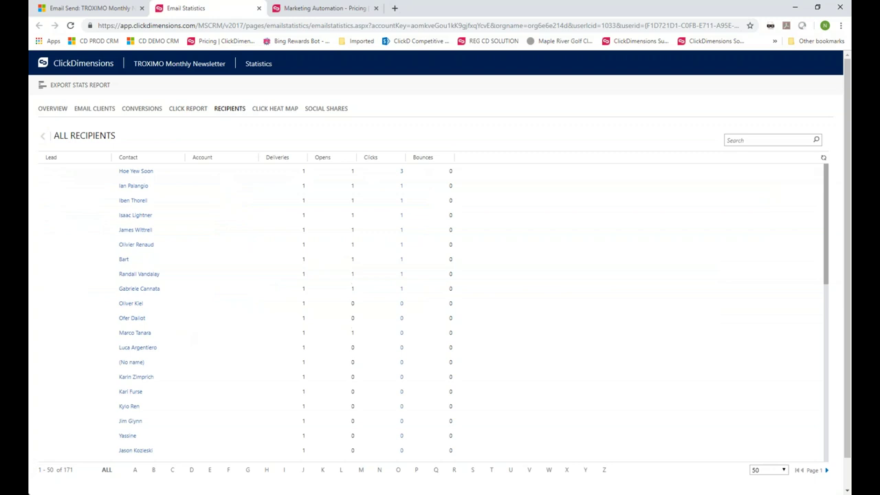
double_click(70, 471)
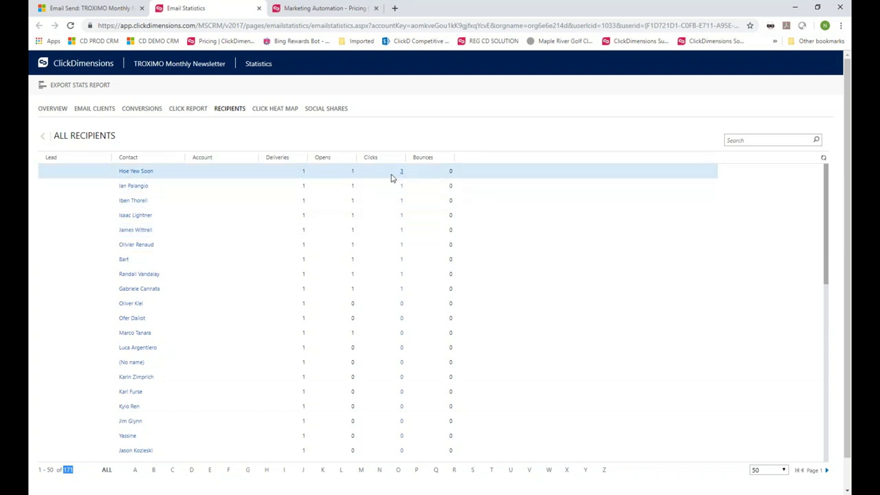
click(275, 108)
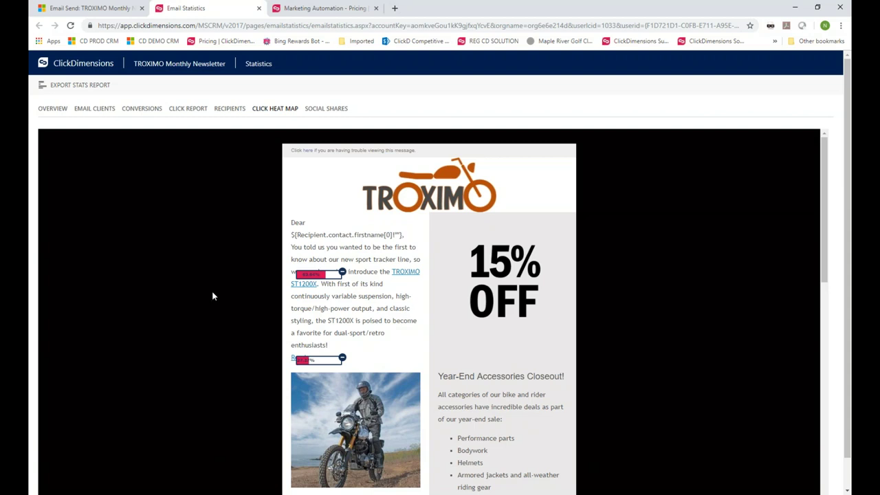
click(327, 109)
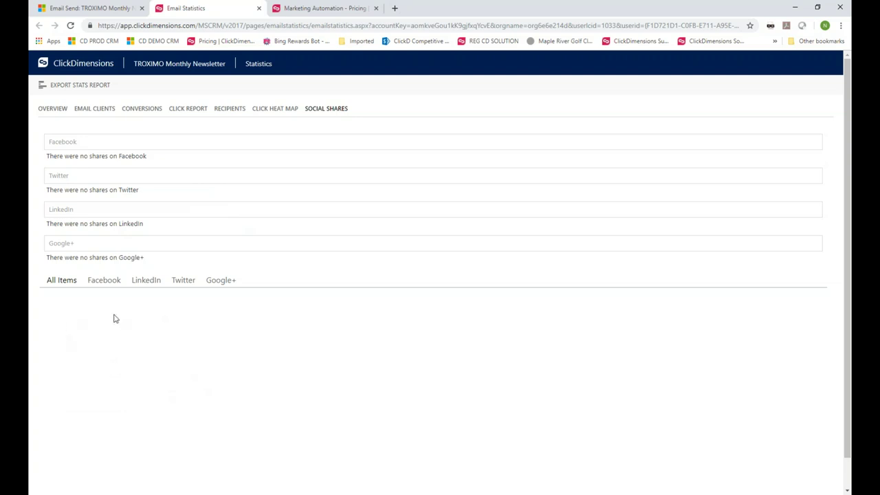
click(192, 285)
Check the email clients and conversions reports again, then close the email statistics.
click(95, 110)
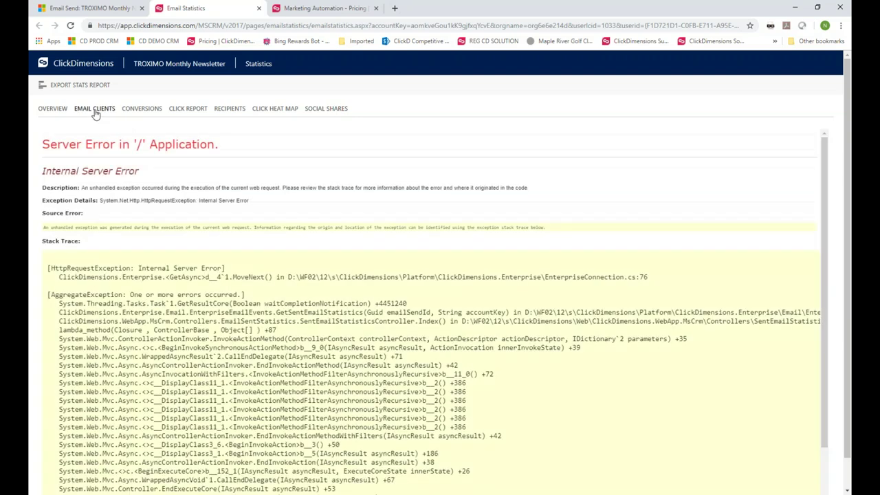
click(139, 113)
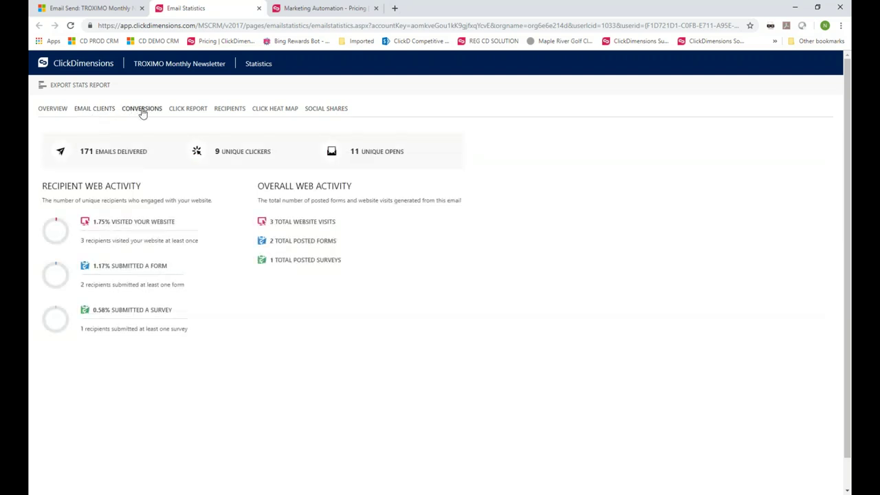
click(260, 10)
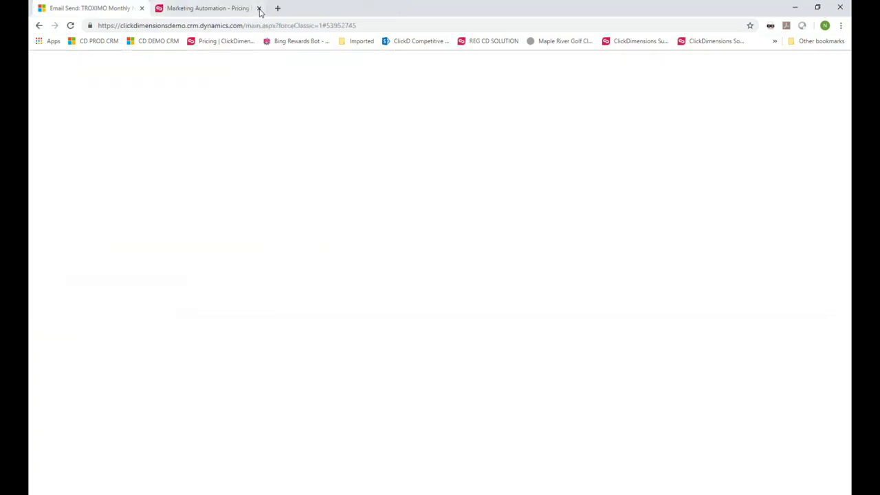
Open the recently viewed eBook Demo campaign automation in its builder and maximize the builder window.
click(229, 62)
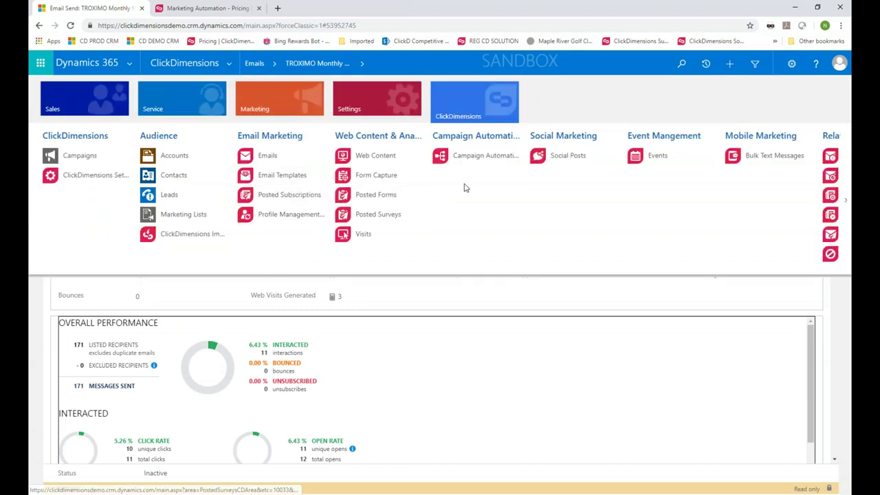
click(707, 64)
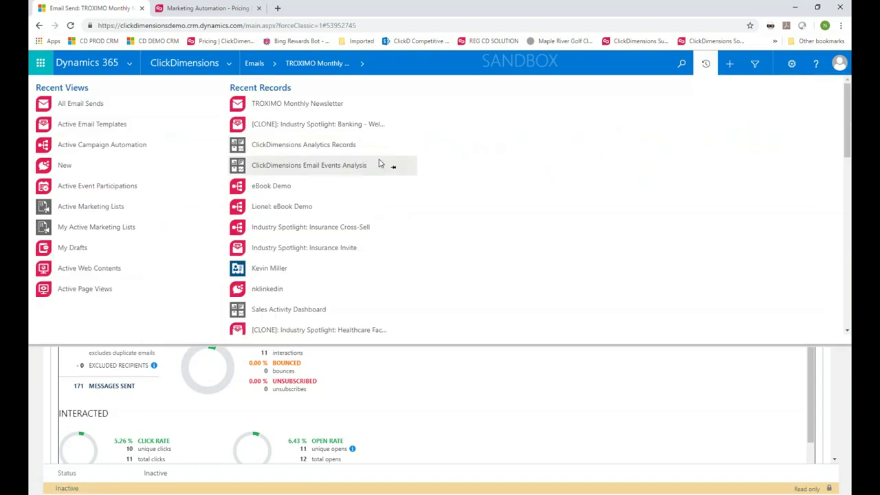
click(323, 190)
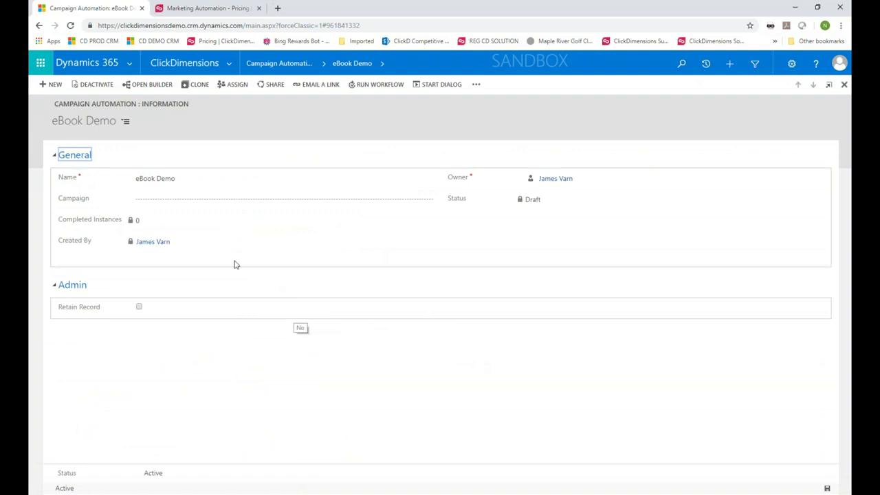
click(155, 86)
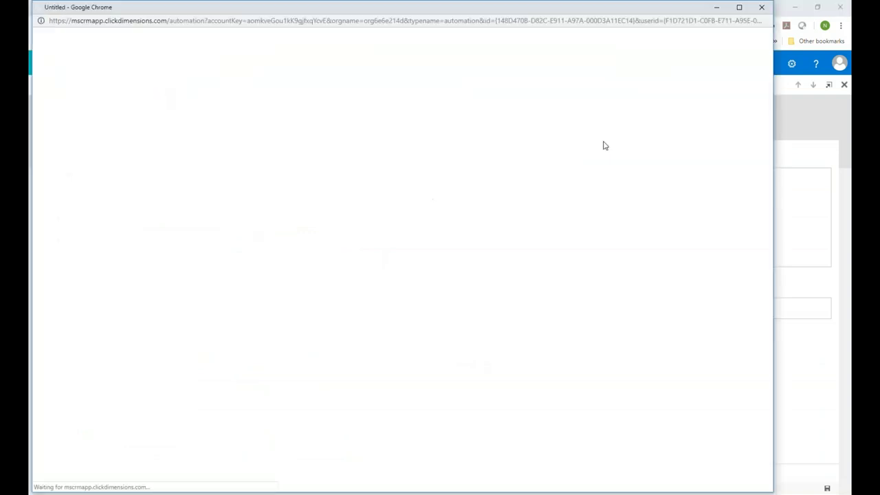
click(738, 7)
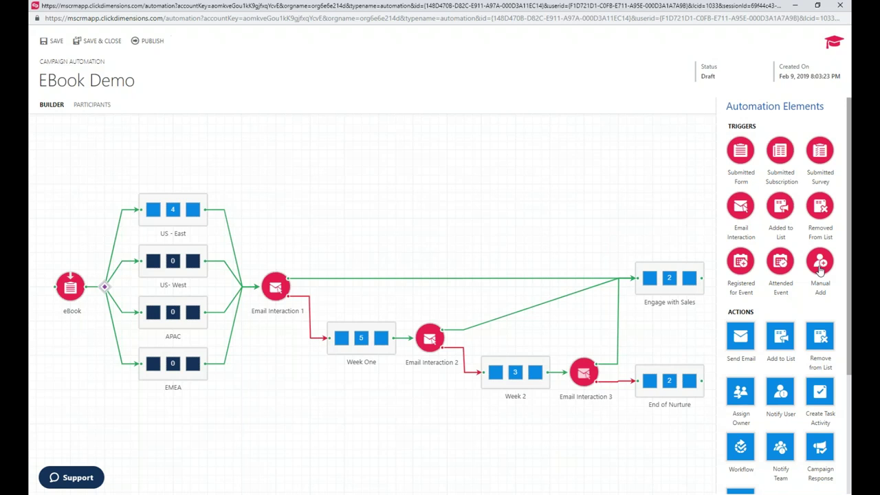
Look through the available triggers, actions and timers, then add a Workflow action to the canvas above Engage with Sales.
scroll(782, 282, down, 3)
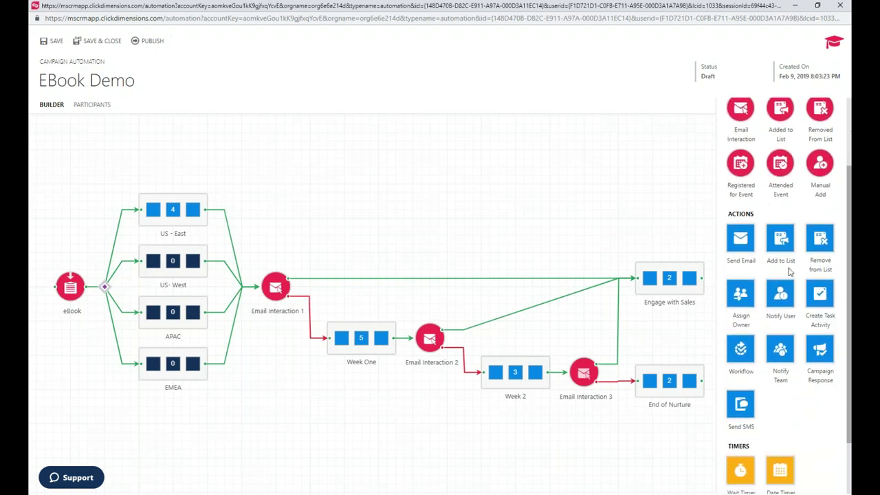
scroll(787, 279, up, 3)
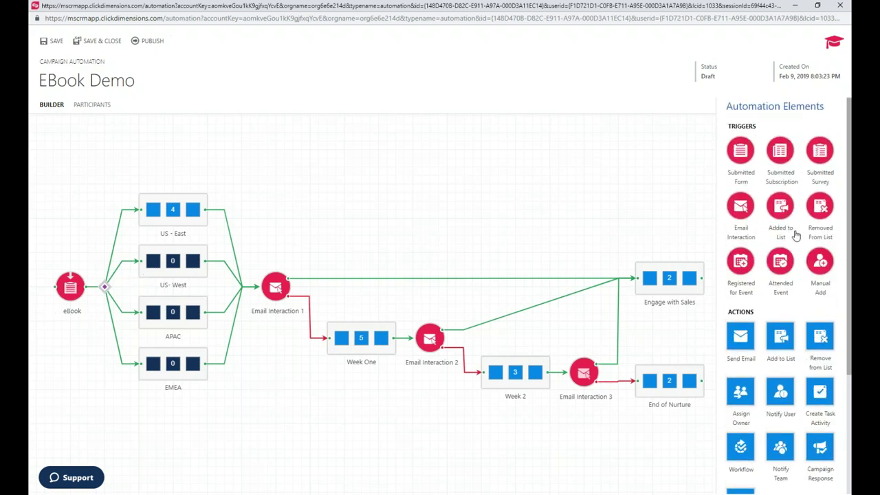
scroll(796, 236, down, 5)
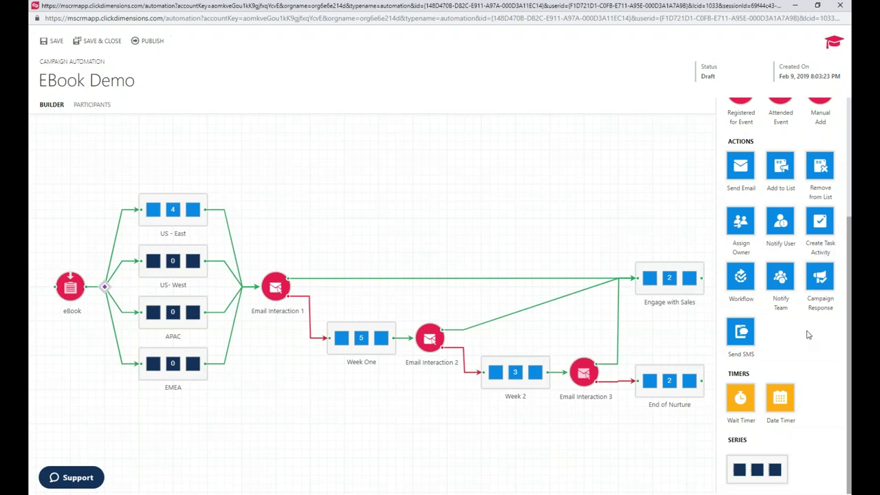
drag(741, 278, 608, 206)
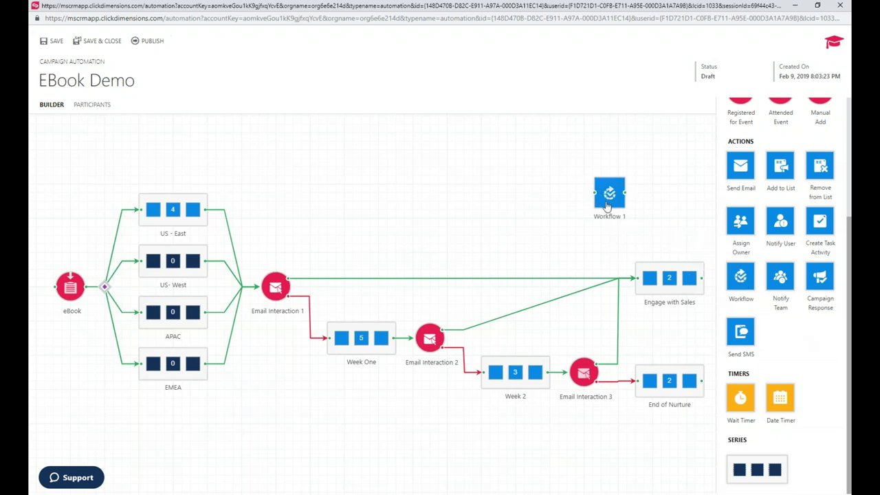